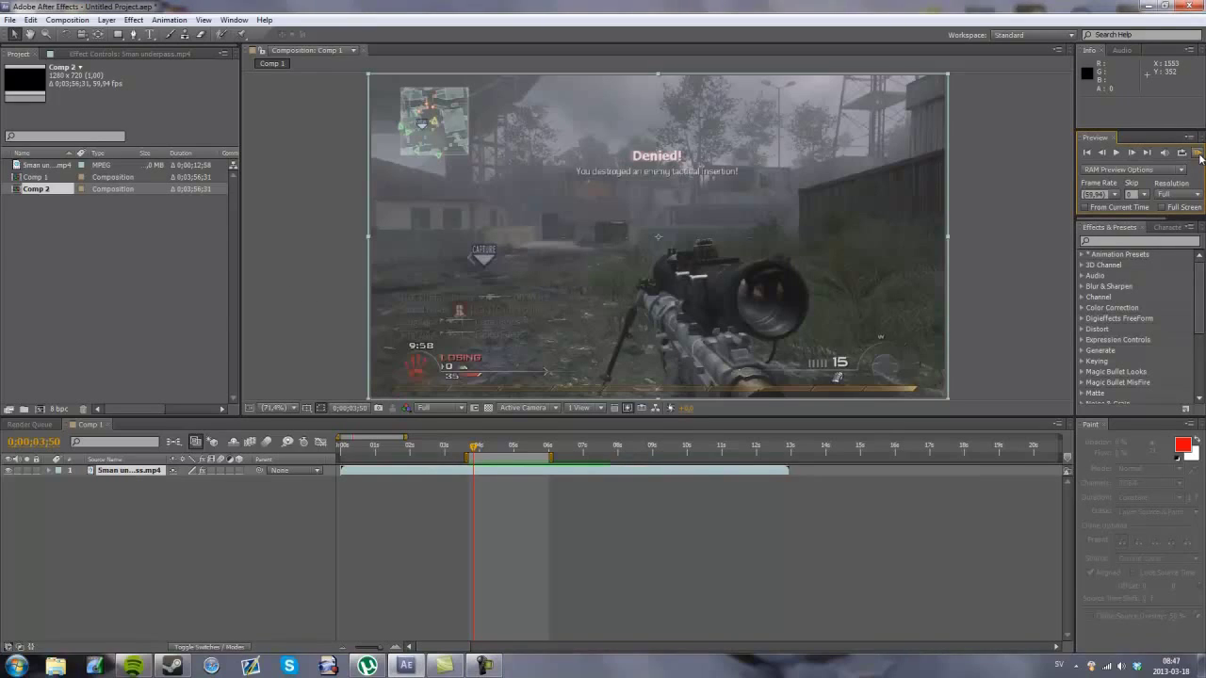
# Step: Stop the preview and create Comp 3, an empty 1280×720 black composition
pyautogui.click(1197, 154)
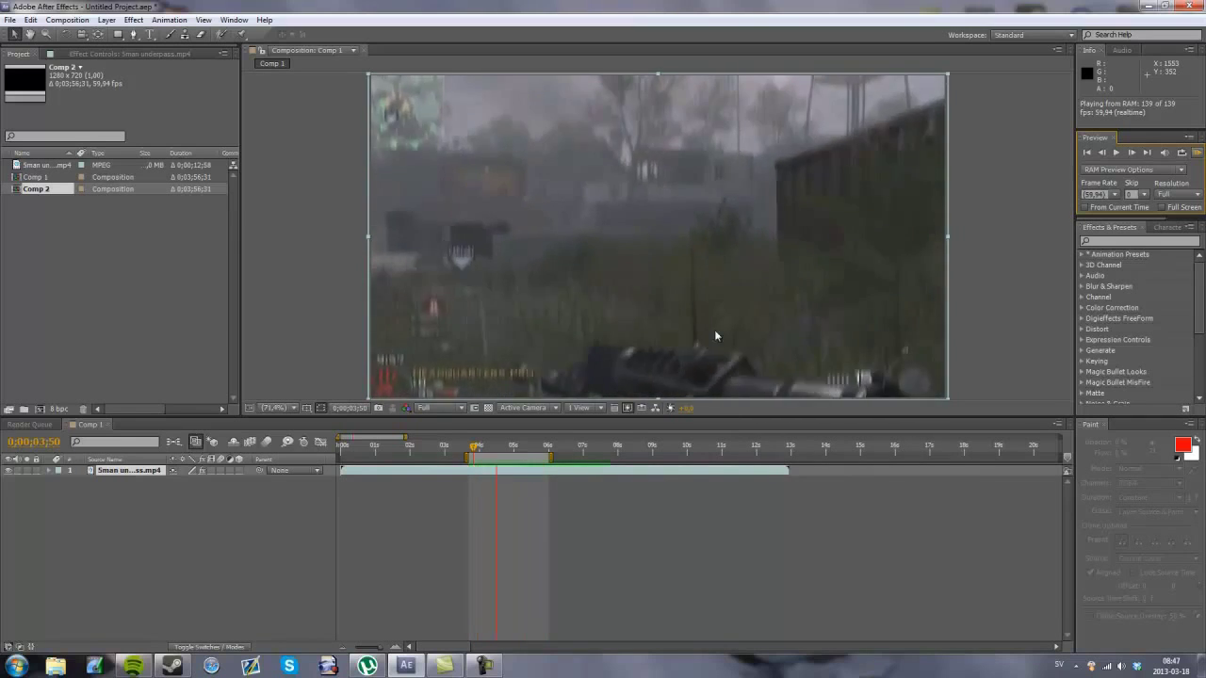
pyautogui.click(1199, 158)
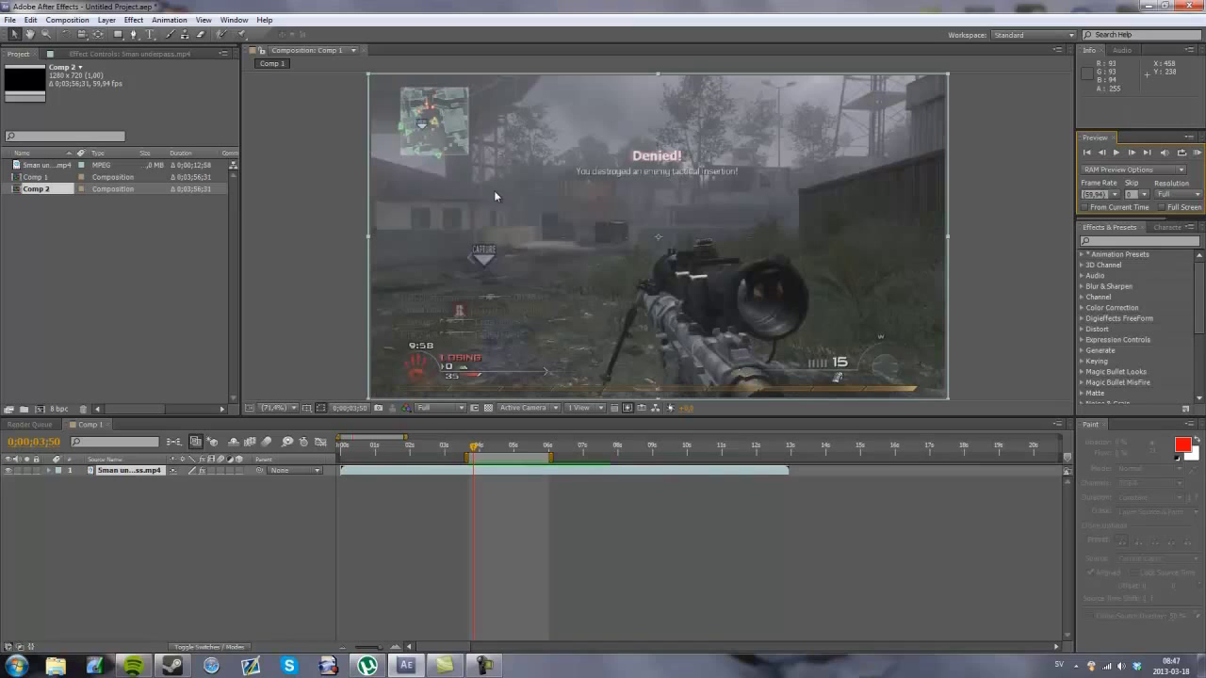
pyautogui.click(67, 21)
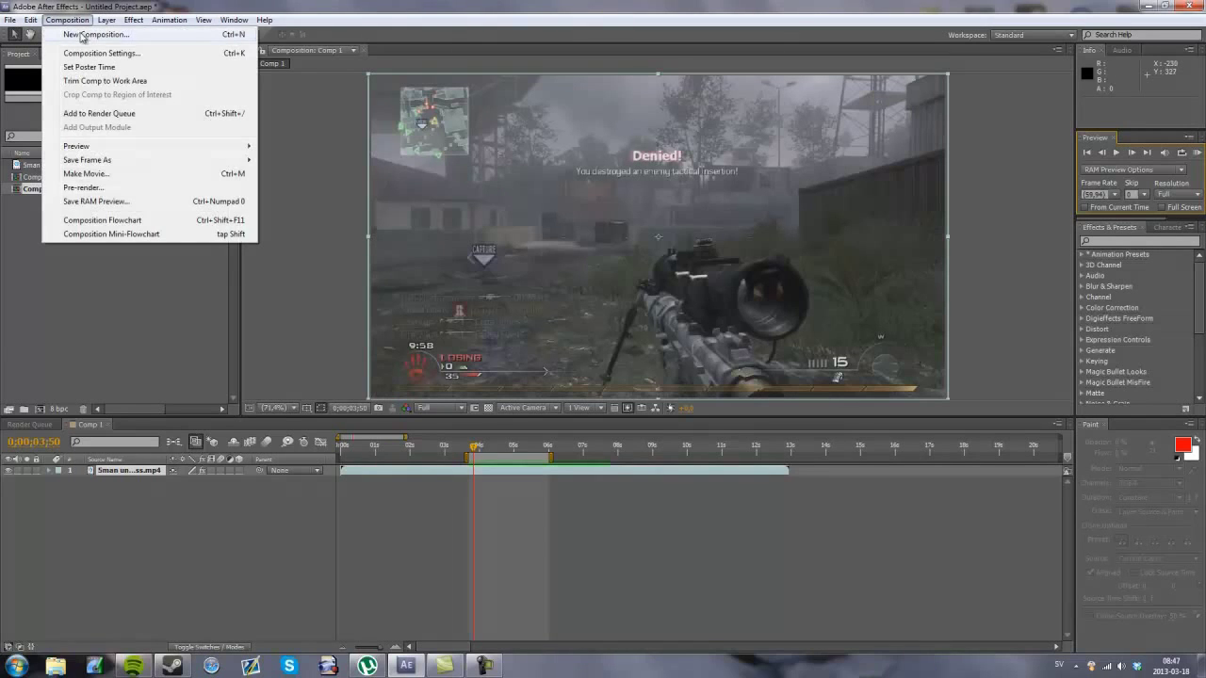
pyautogui.click(104, 46)
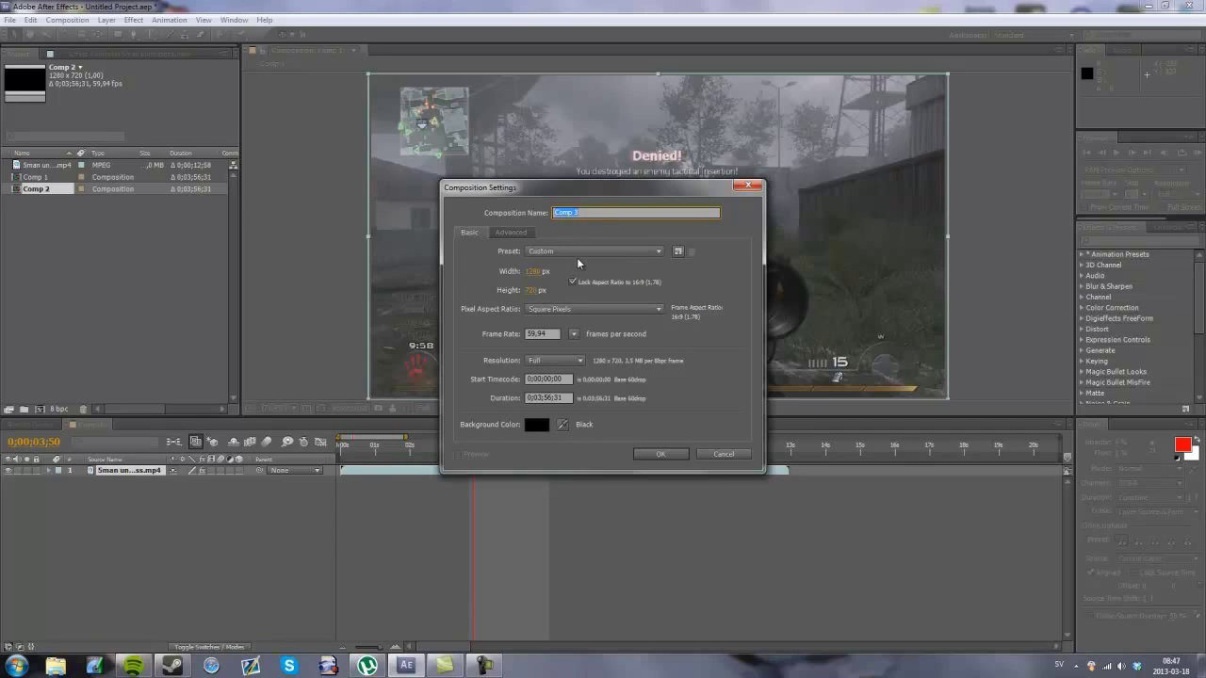
pyautogui.click(493, 232)
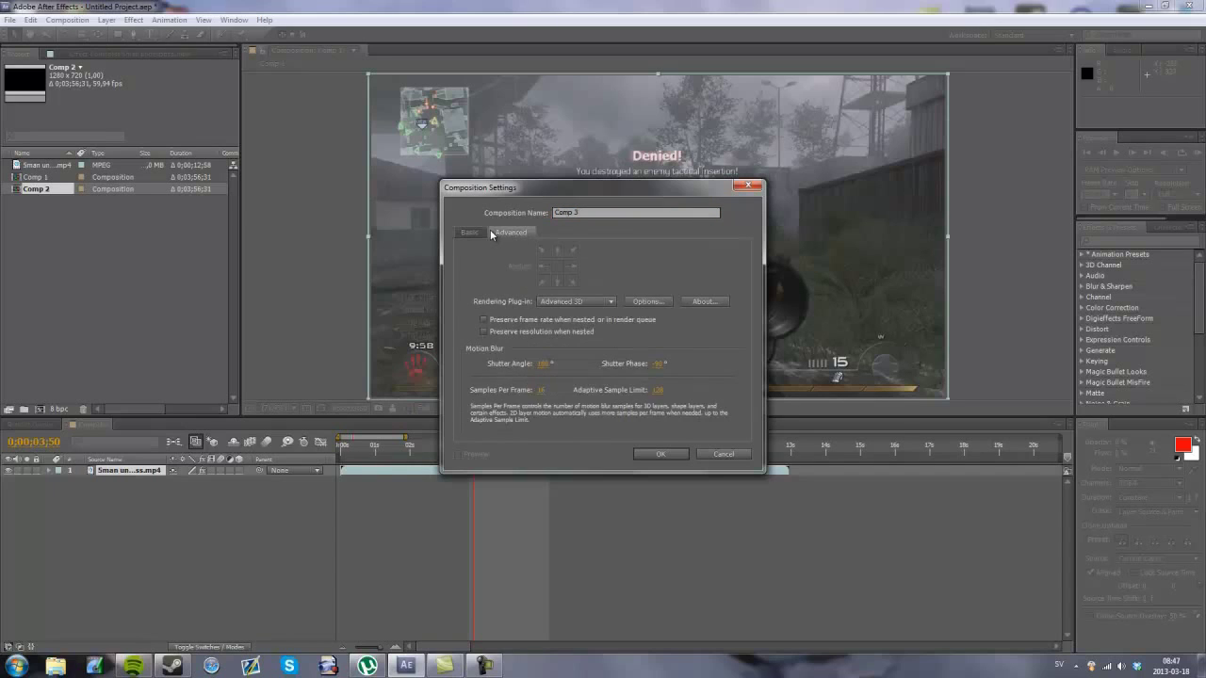
pyautogui.click(660, 453)
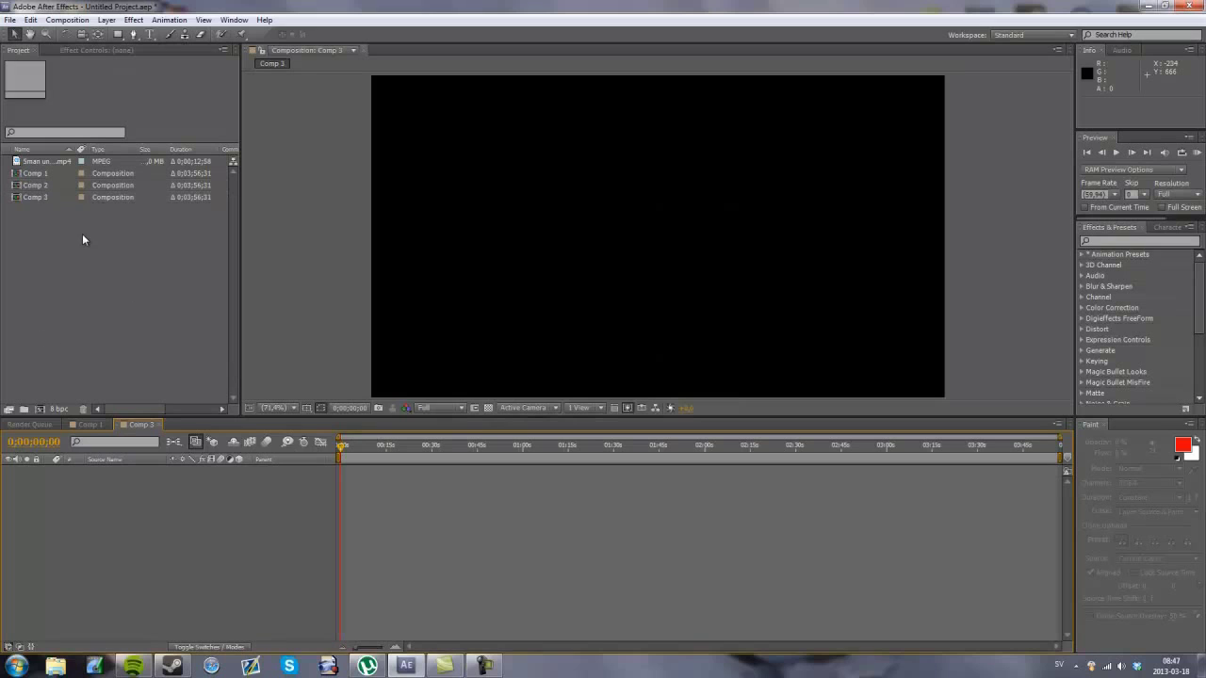
# Step: Add Sman underpass.mp4 to Comp 3 and end the work area at about 14 seconds
pyautogui.moveTo(58, 160); pyautogui.dragTo(154, 505)
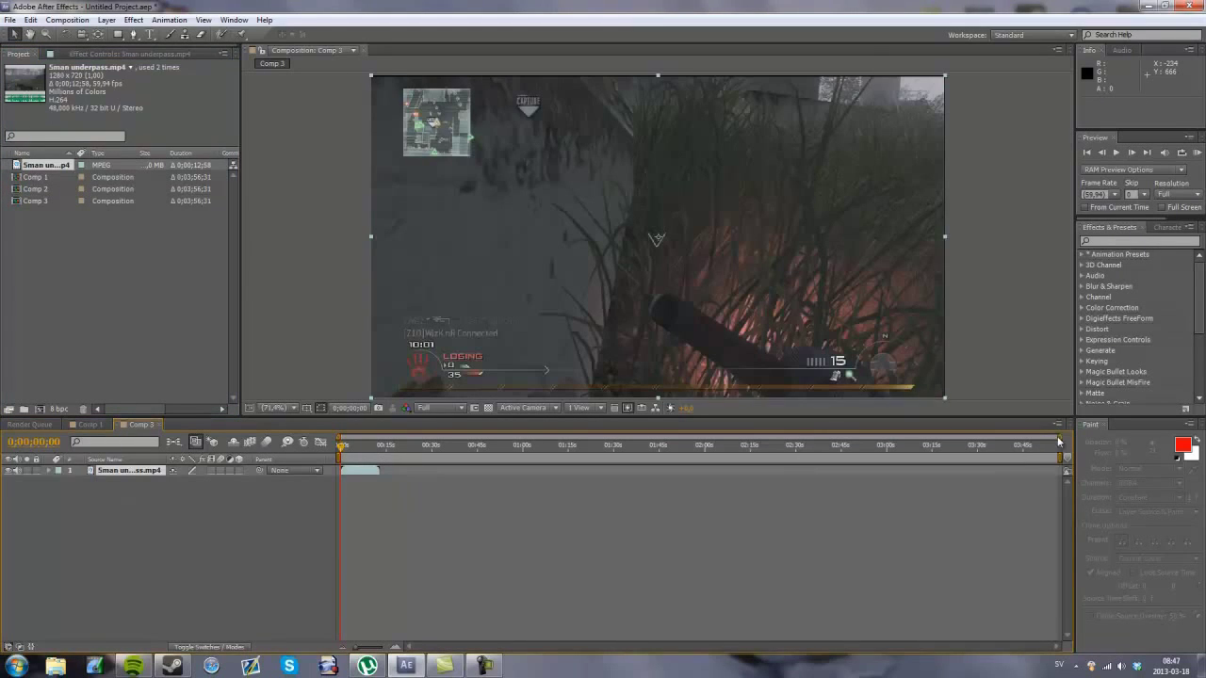
pyautogui.moveTo(1065, 458); pyautogui.dragTo(384, 479)
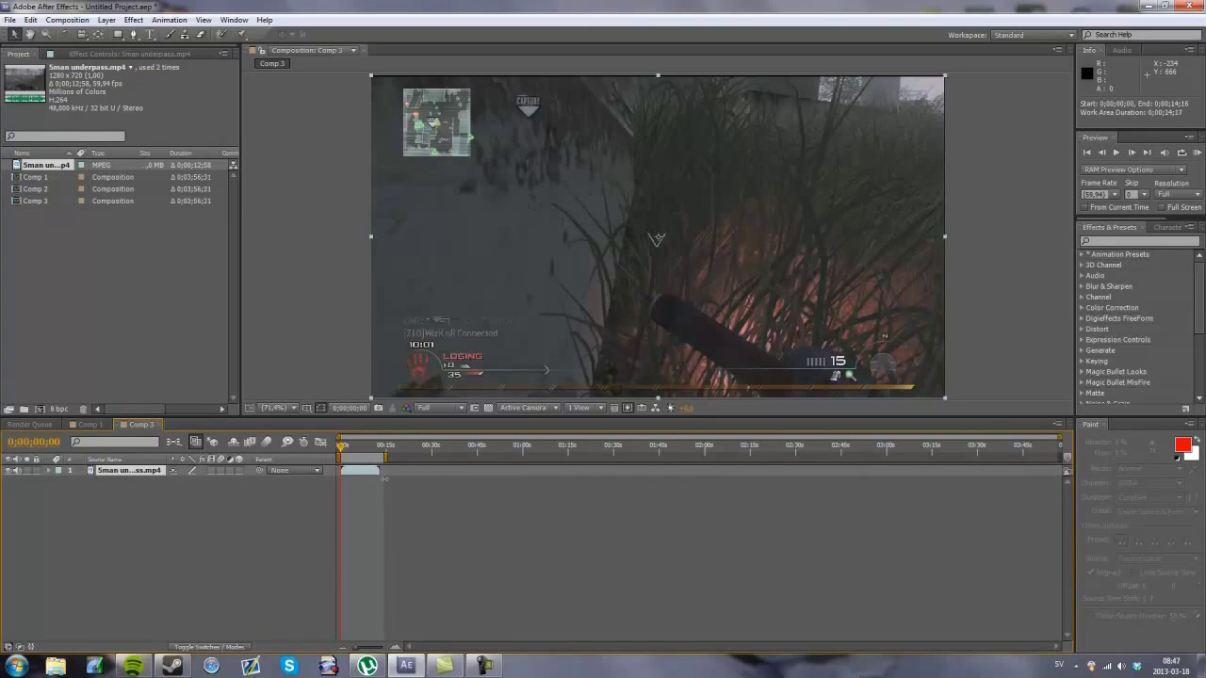
pyautogui.moveTo(1062, 437)
pyautogui.mouseDown()
pyautogui.moveTo(424, 437)
pyautogui.moveTo(482, 445)
pyautogui.moveTo(465, 447)
pyautogui.mouseUp()
pyautogui.click(448, 449)
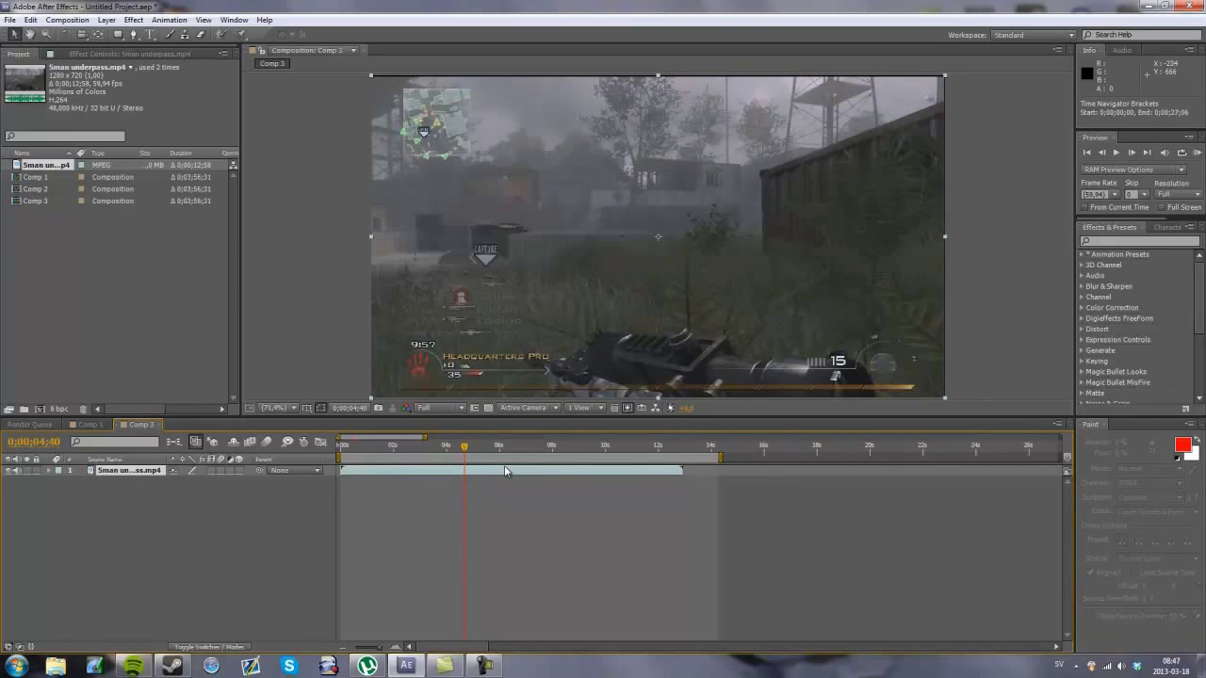
# Step: Set a first Scale keyframe of about 101% on the clip at 0;00;04;25
pyautogui.press('s')
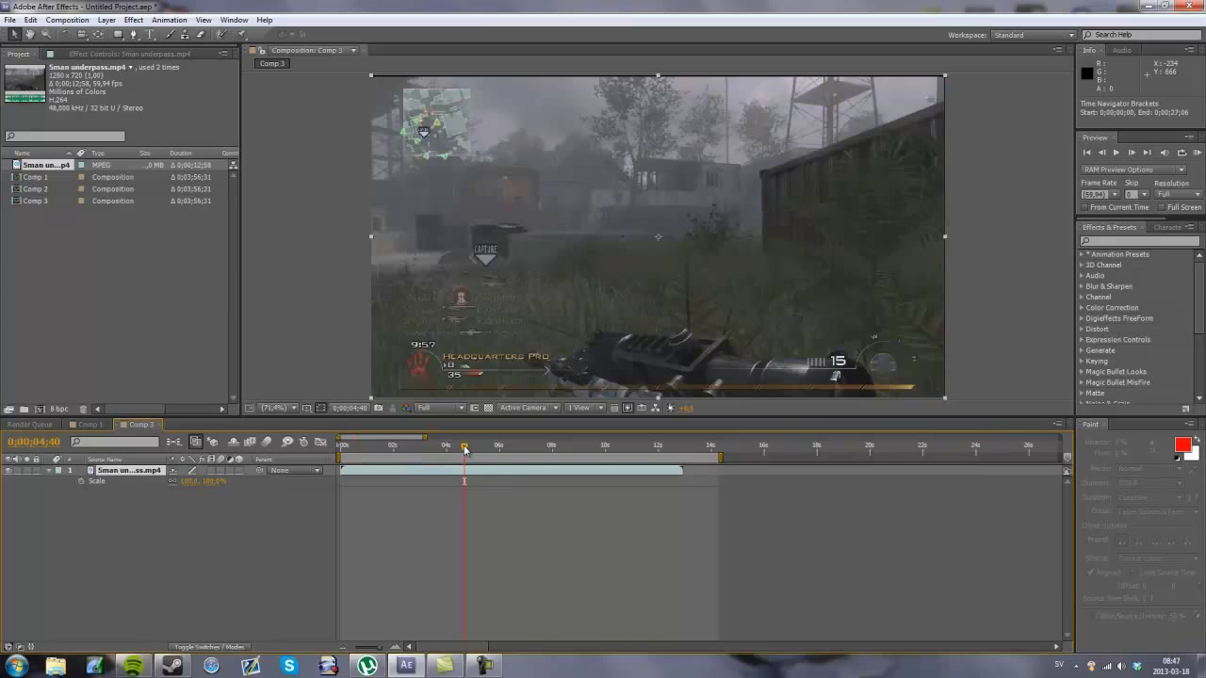
pyautogui.moveTo(464, 451); pyautogui.dragTo(457, 450)
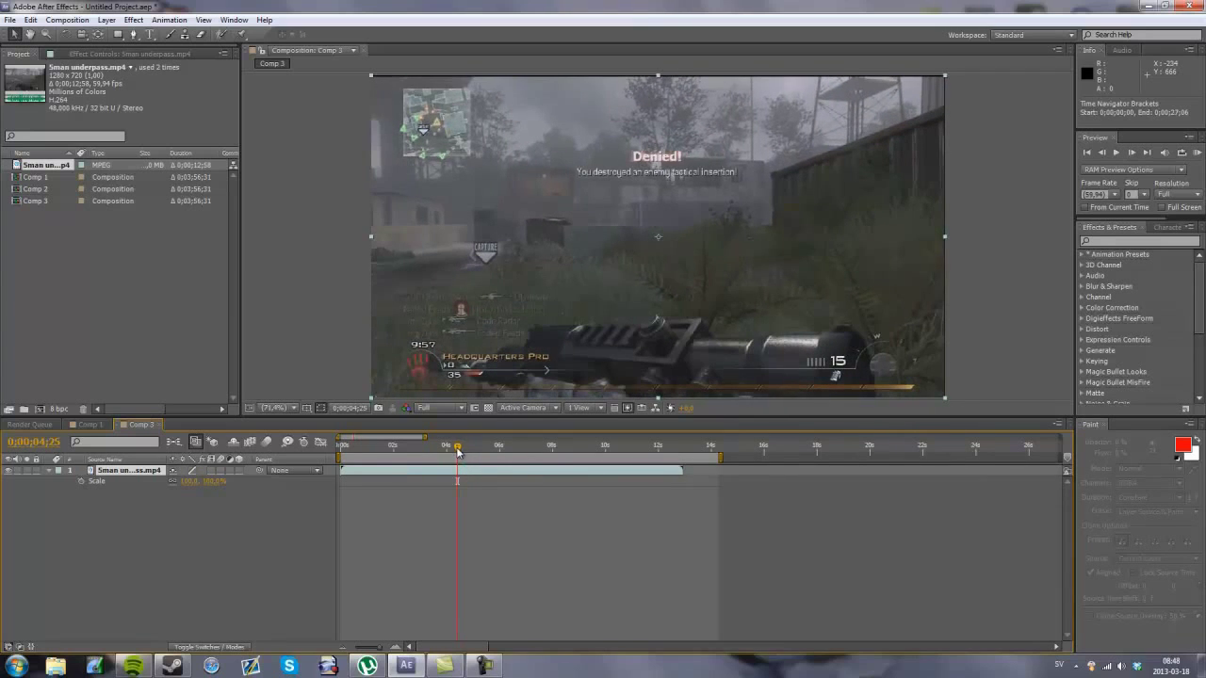
pyautogui.click(191, 480)
pyautogui.press('Return')
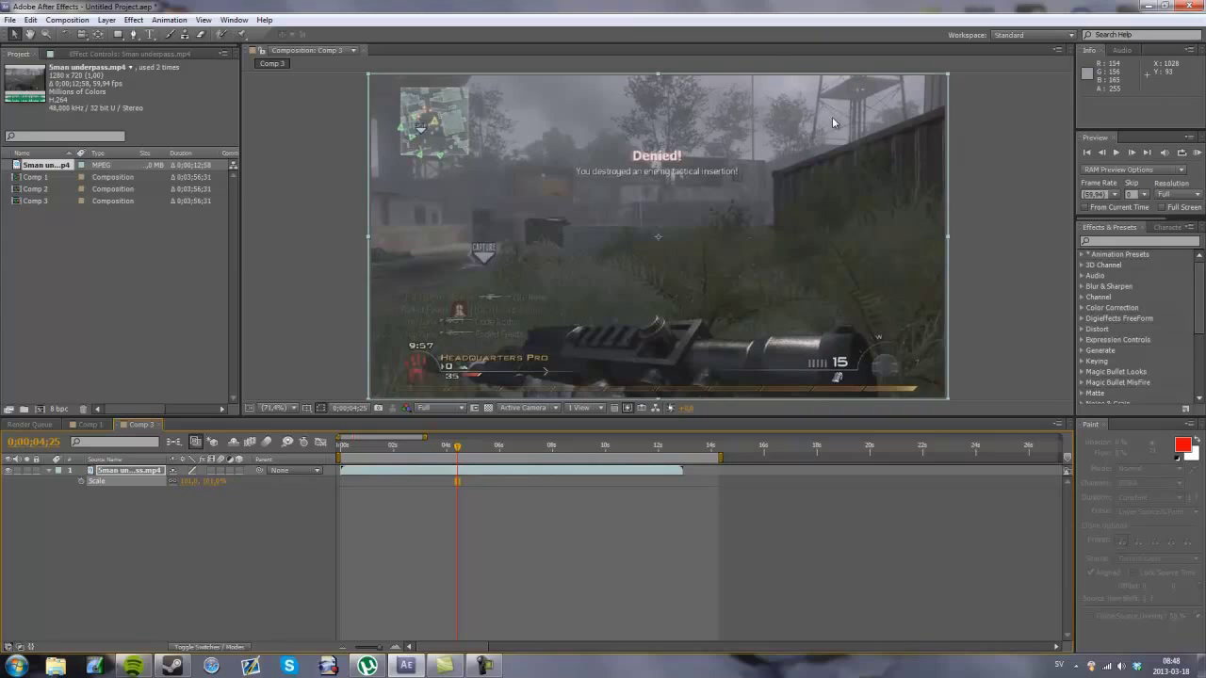
pyautogui.click(81, 483)
# Step: One frame later, enlarge the clip's Scale to about 133%
pyautogui.click(1132, 153)
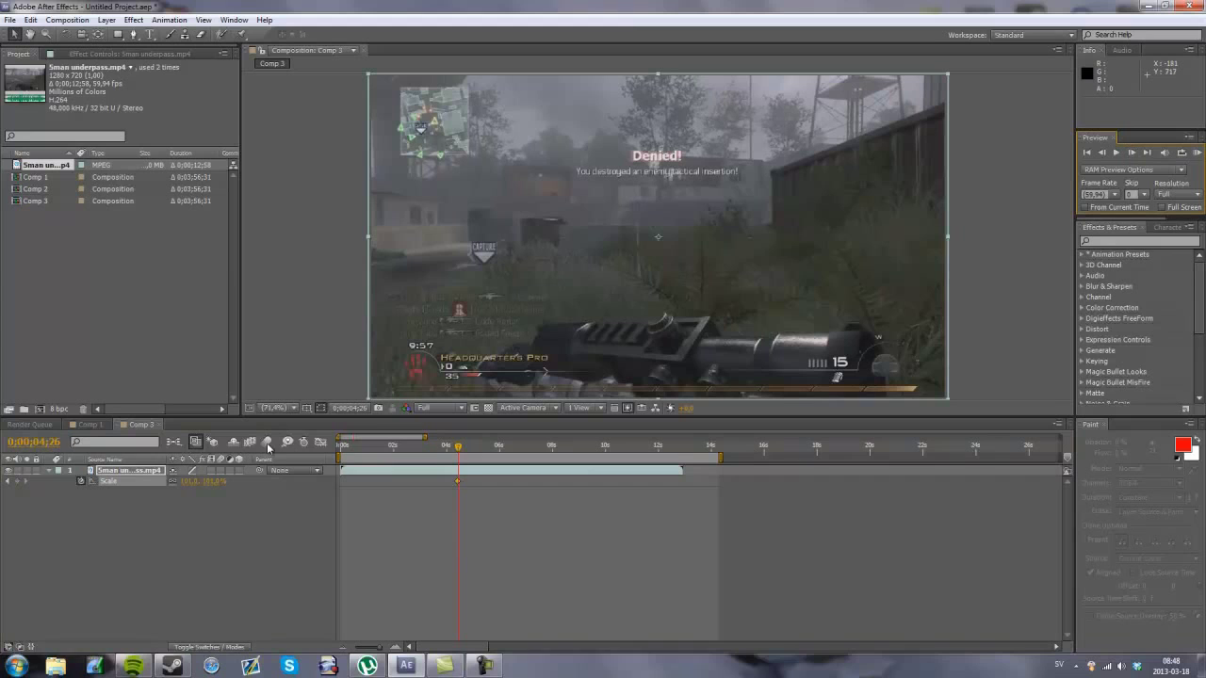
pyautogui.click(187, 483)
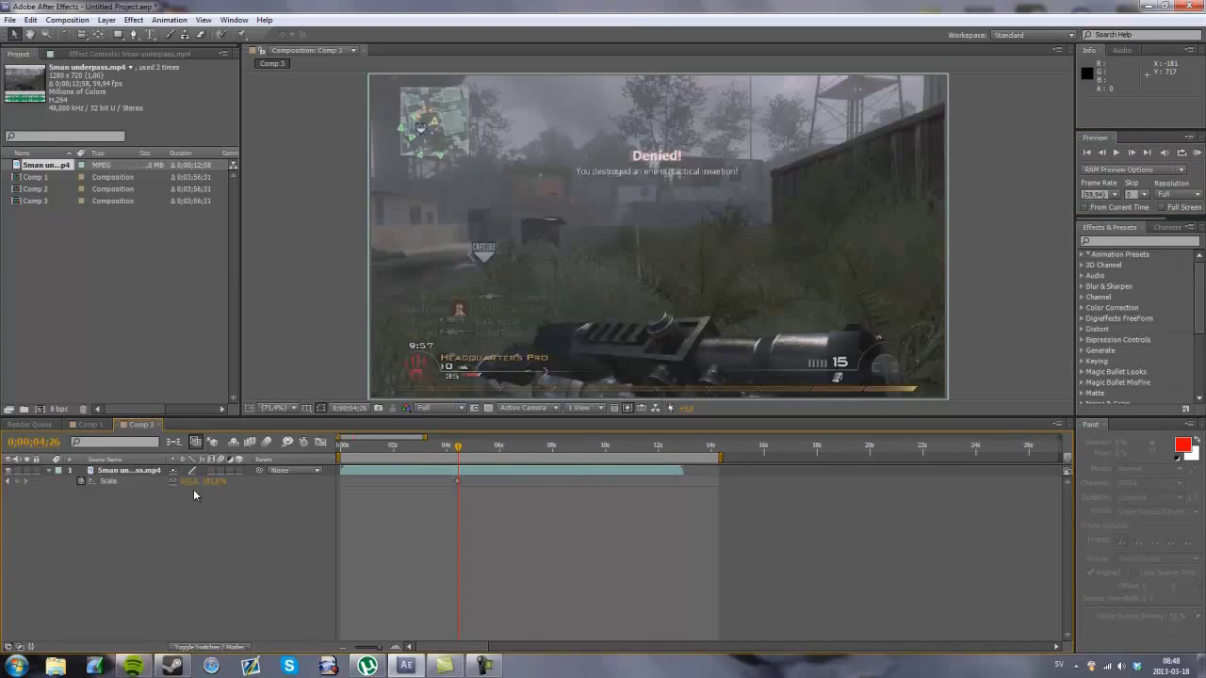
pyautogui.write('133')
pyautogui.press('Return')
pyautogui.moveTo(201, 485); pyautogui.dragTo(207, 493)
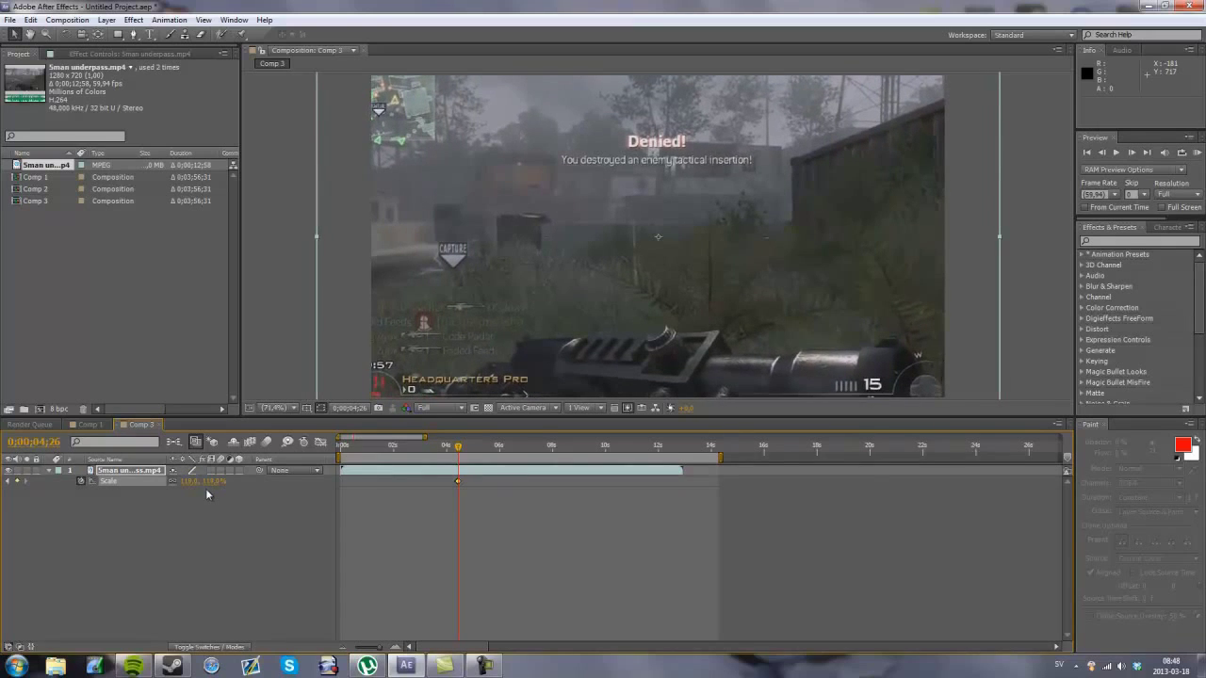
# Step: Bring Scale back down to 101.6% at 0;00;05;22
pyautogui.click(498, 451)
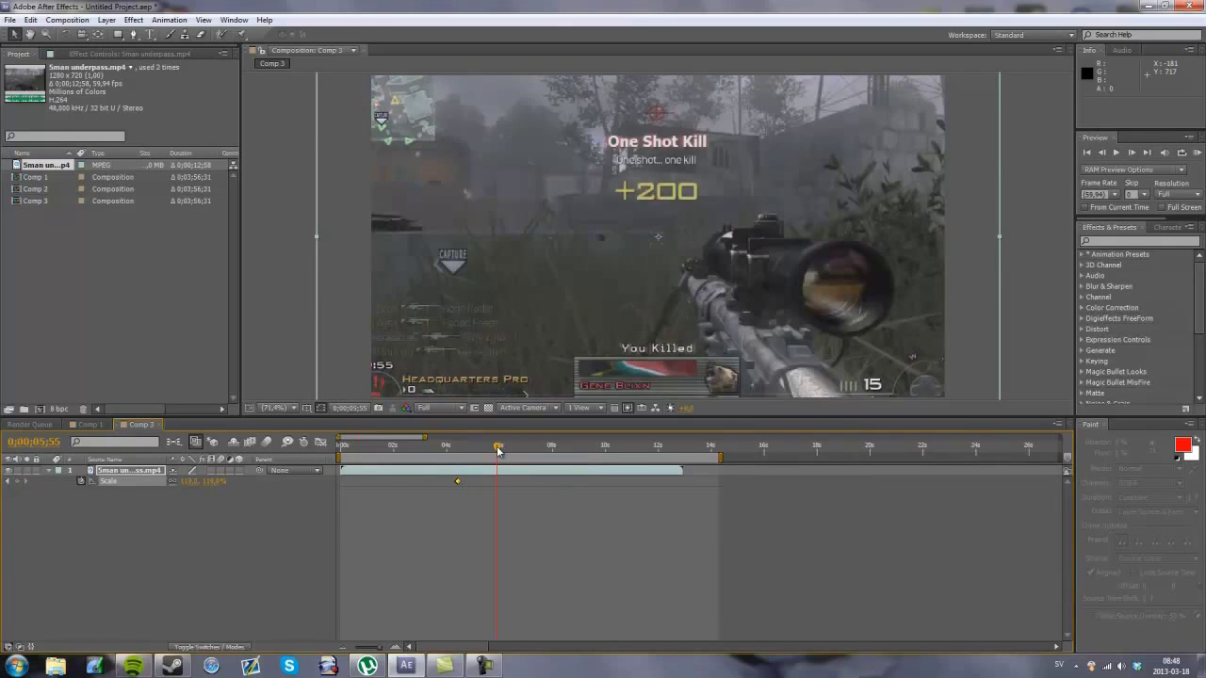
pyautogui.moveTo(499, 451); pyautogui.dragTo(484, 453)
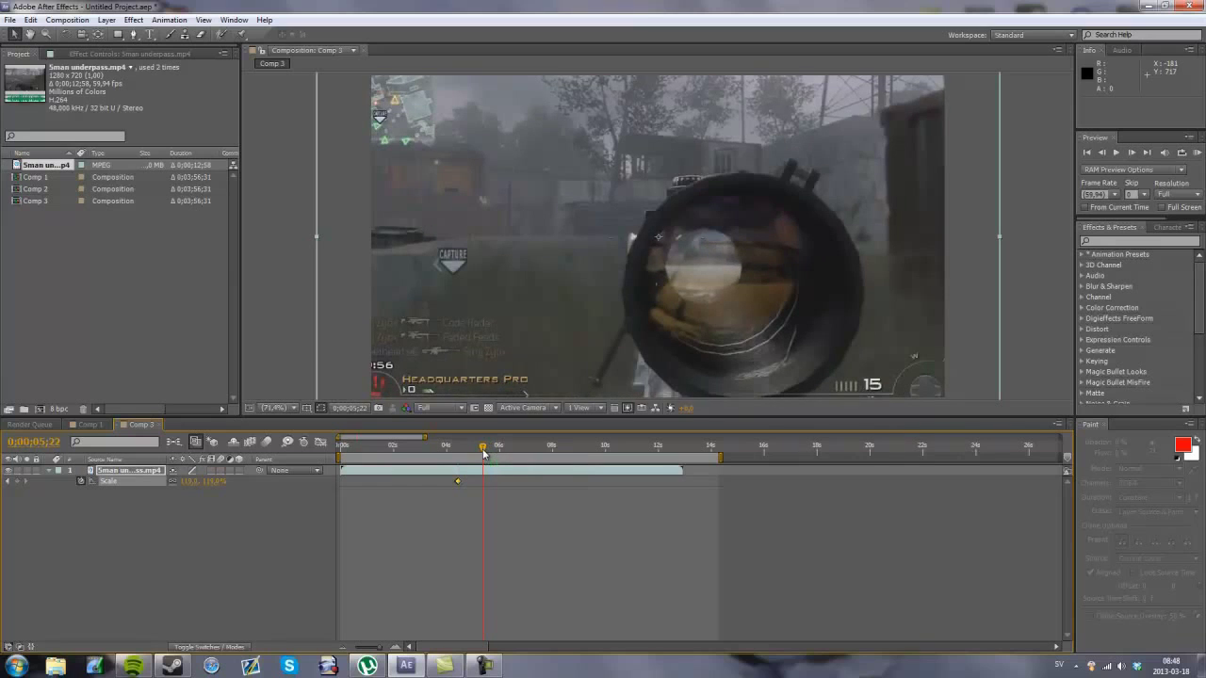
pyautogui.click(190, 480)
pyautogui.write('101.6')
pyautogui.press('Return')
# Step: Preview the scale pulse starting from 0;00;04;12
pyautogui.click(452, 445)
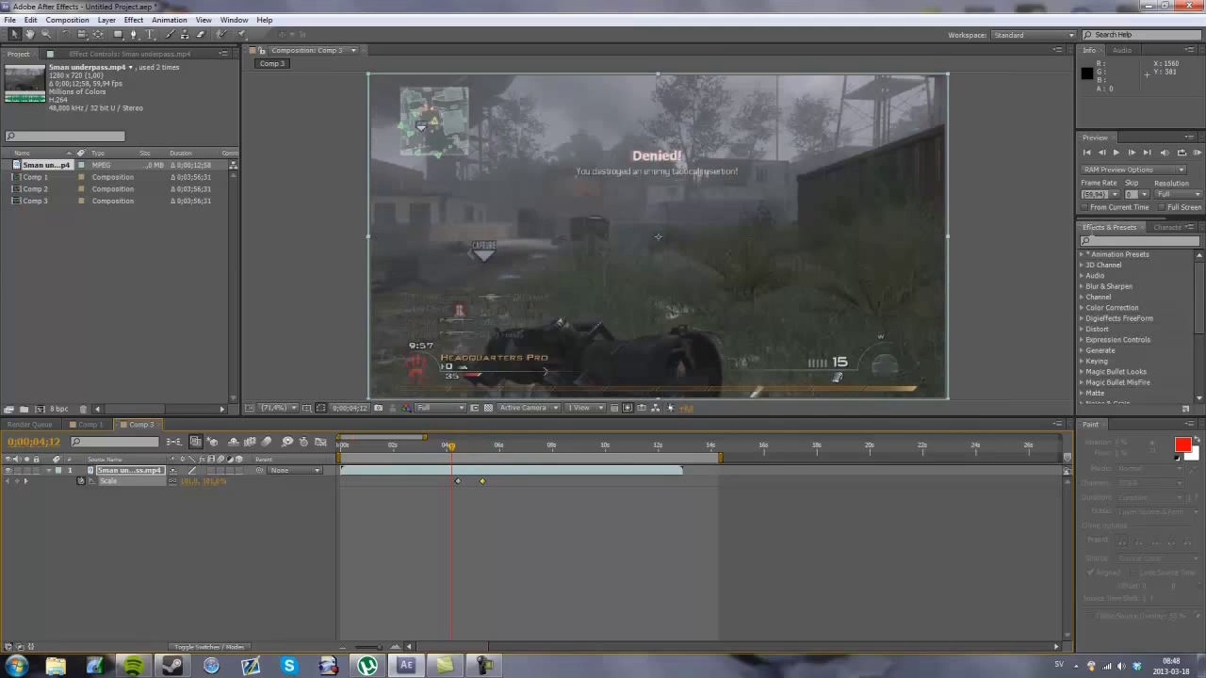
pyautogui.click(1084, 208)
pyautogui.click(1196, 152)
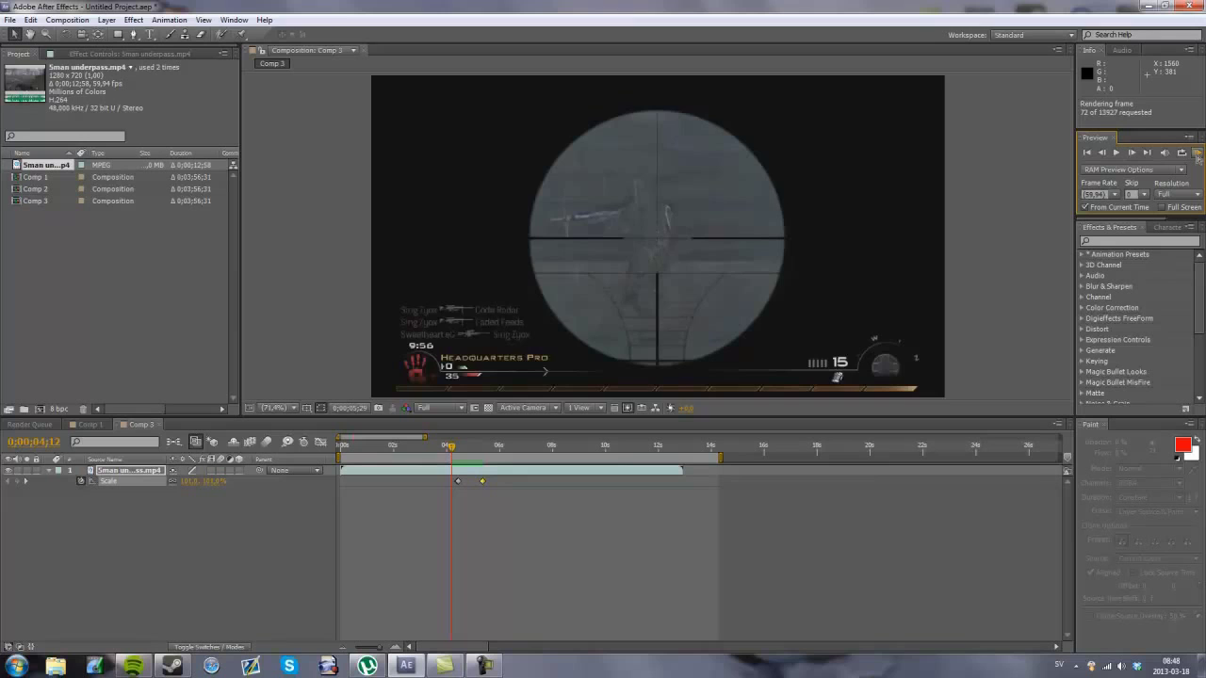
pyautogui.click(1197, 153)
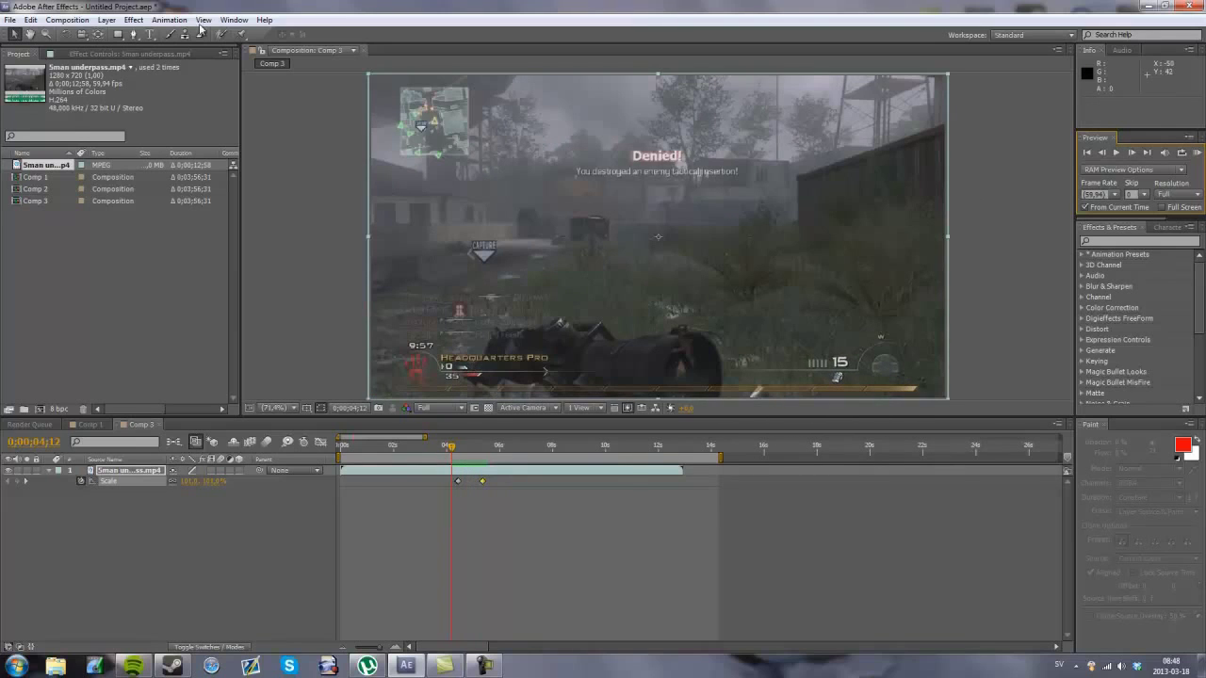
# Step: Show the Effect menu's Blur & Sharpen list with Directional Blur
pyautogui.click(1131, 243)
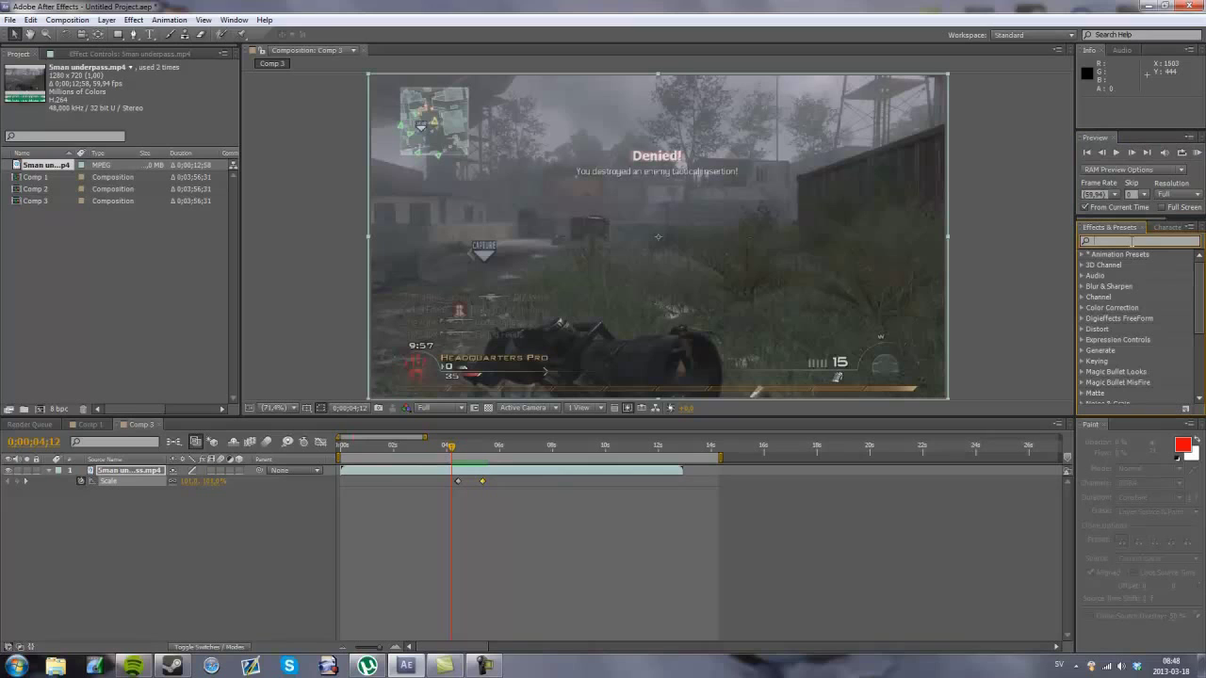
pyautogui.click(133, 19)
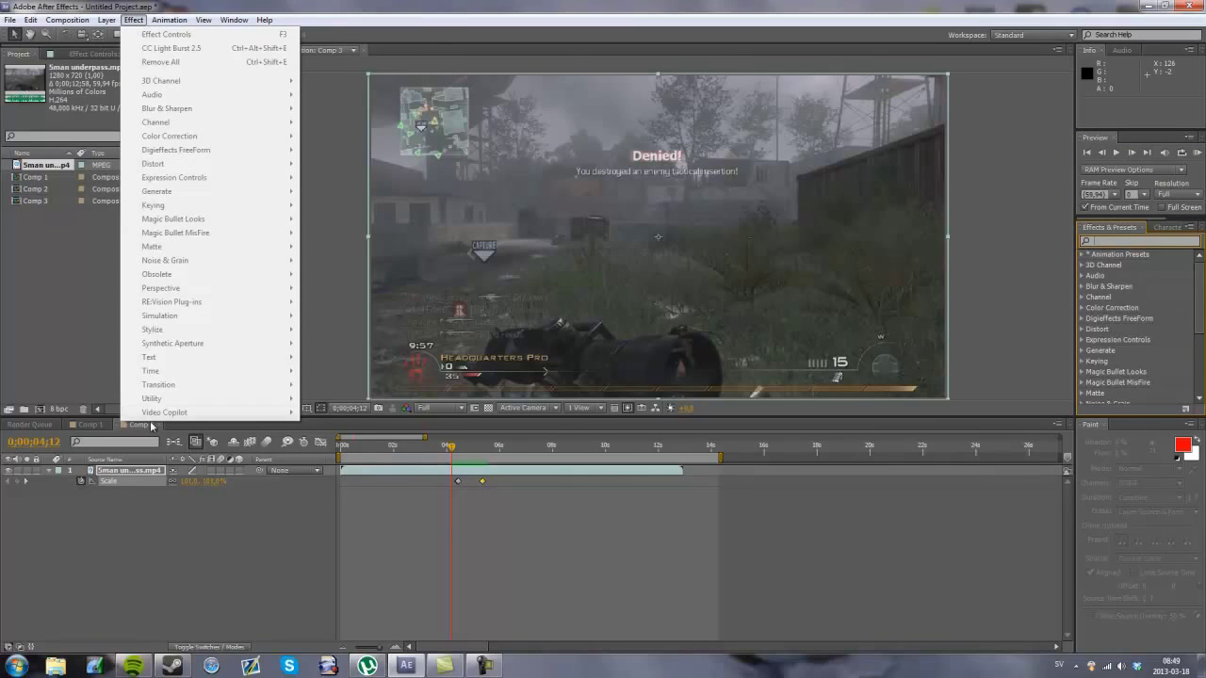
pyautogui.click(125, 470)
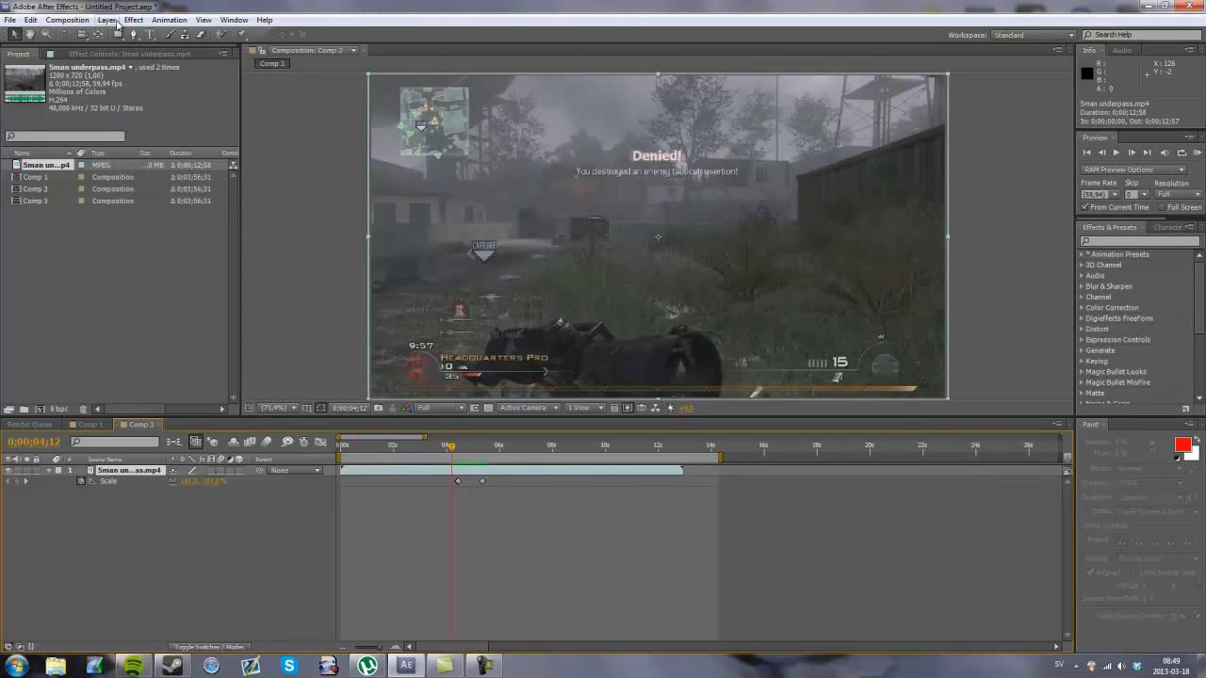
pyautogui.click(132, 20)
pyautogui.moveTo(167, 108)
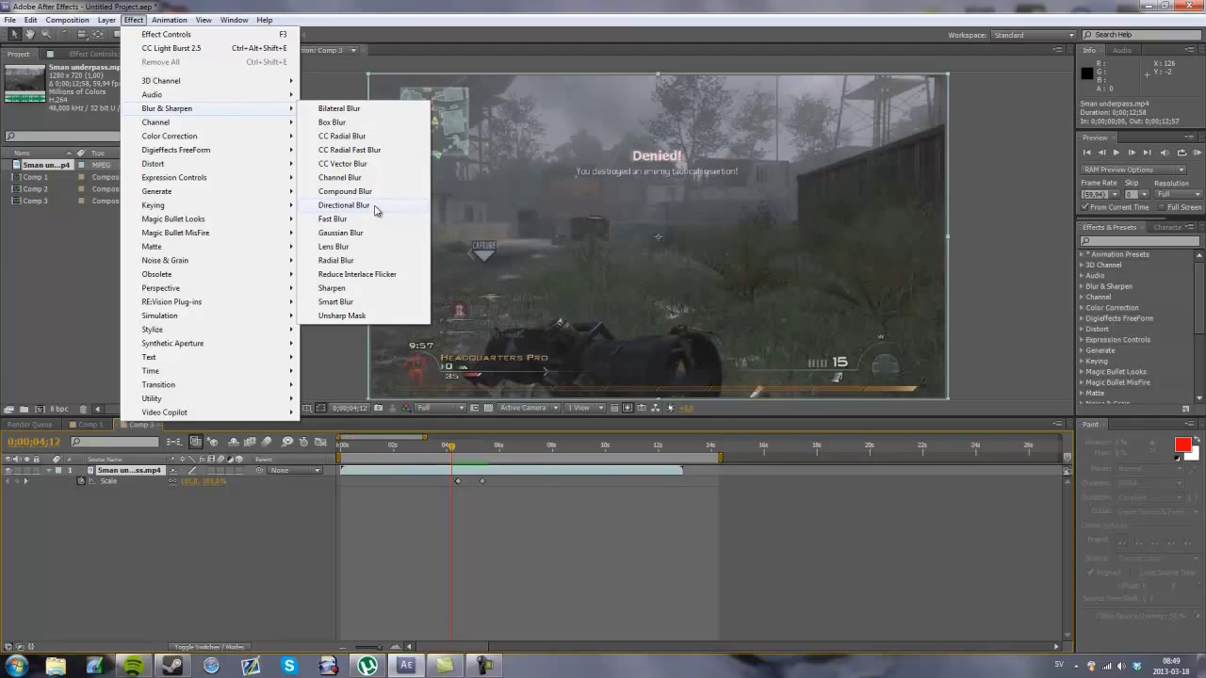
# Step: Apply Directional Blur and start keyframing its Blur Length at 0;00;04;25
pyautogui.click(375, 210)
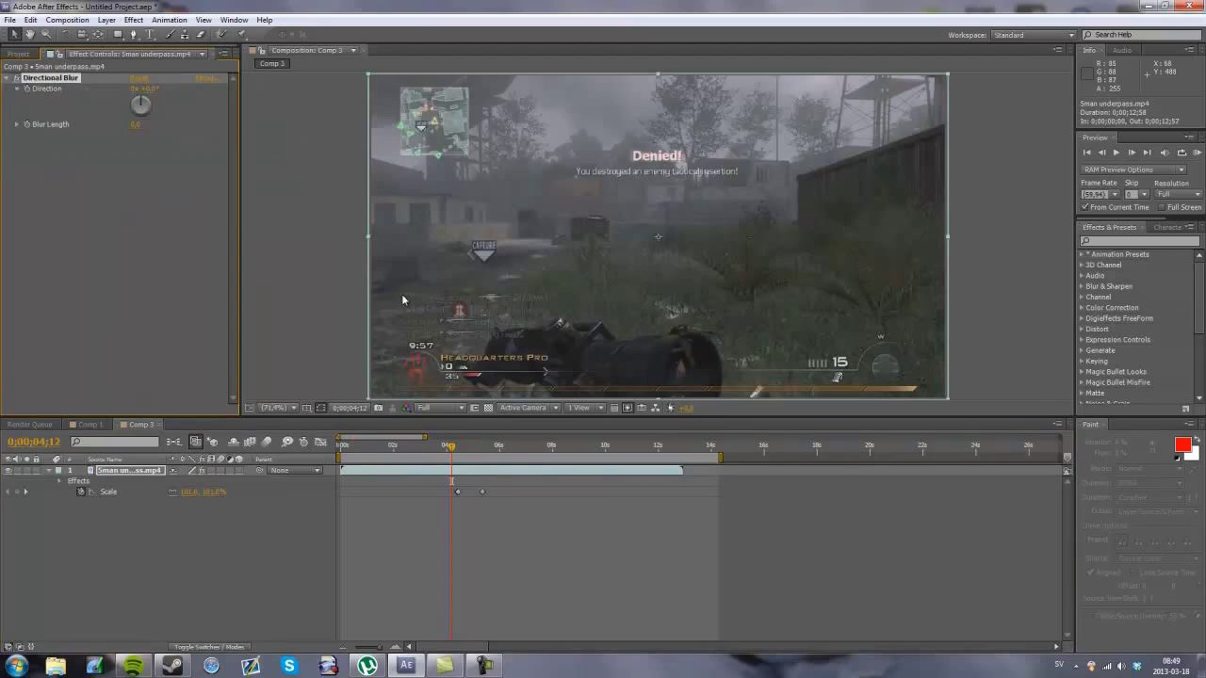
pyautogui.click(458, 449)
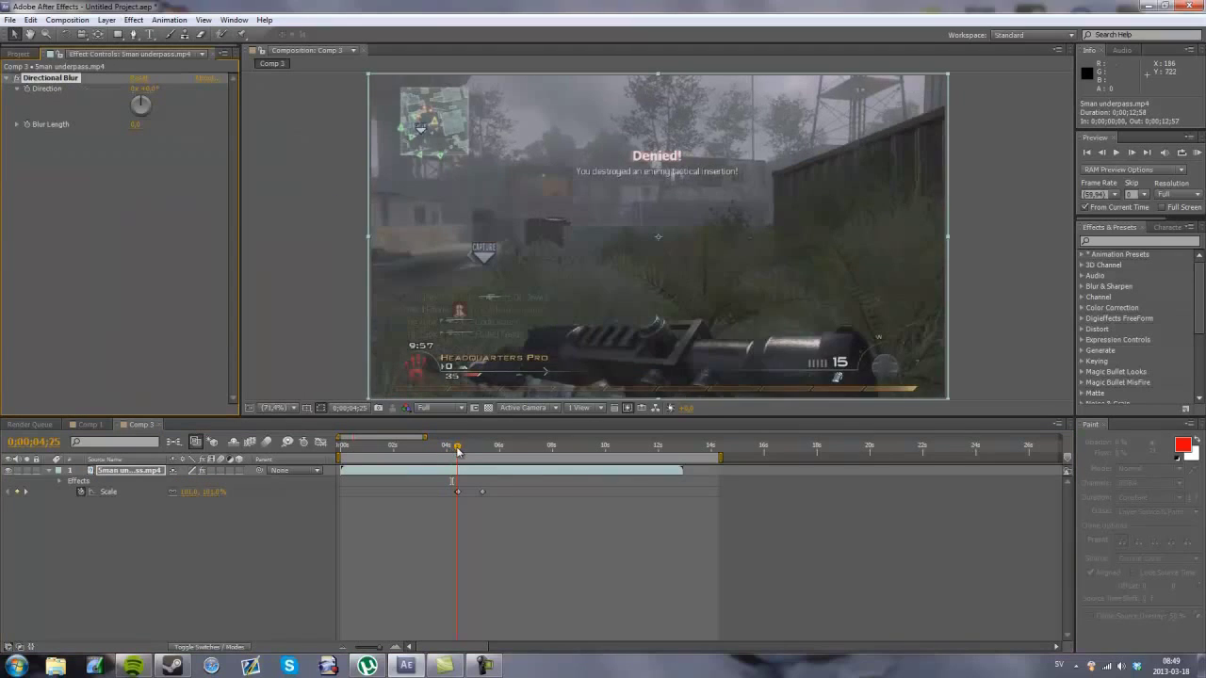
pyautogui.moveTo(458, 451)
pyautogui.mouseDown()
pyautogui.moveTo(477, 452)
pyautogui.moveTo(464, 459)
pyautogui.mouseUp()
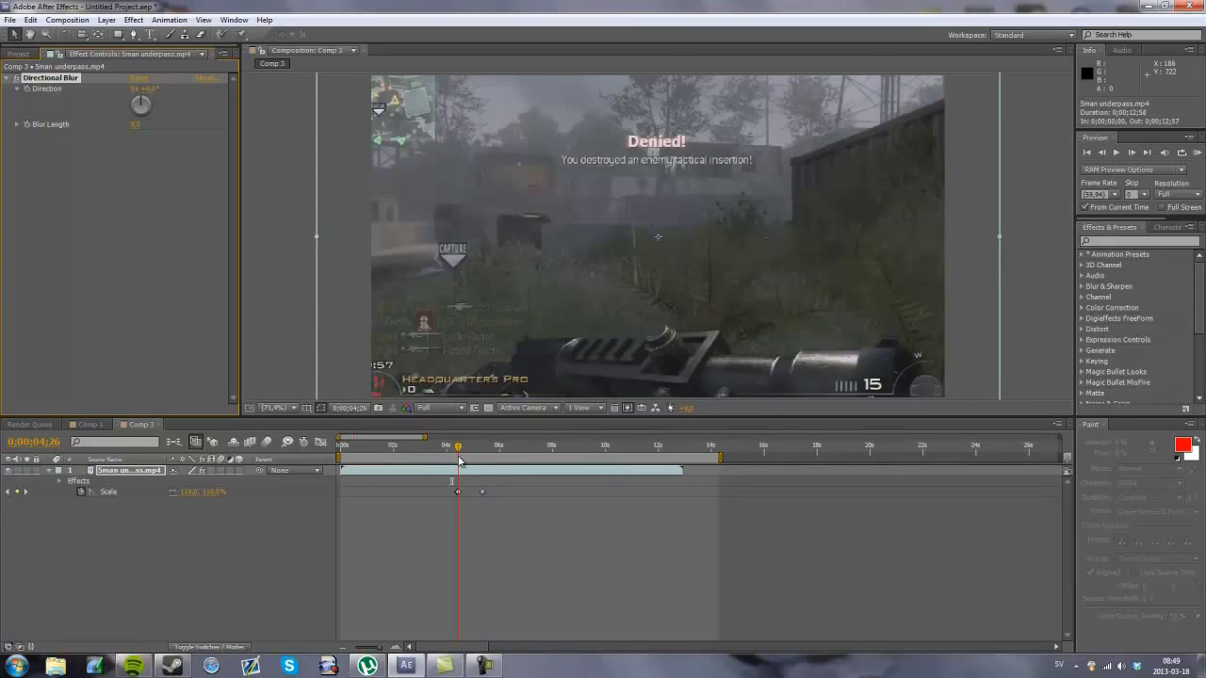
pyautogui.press('pageup')
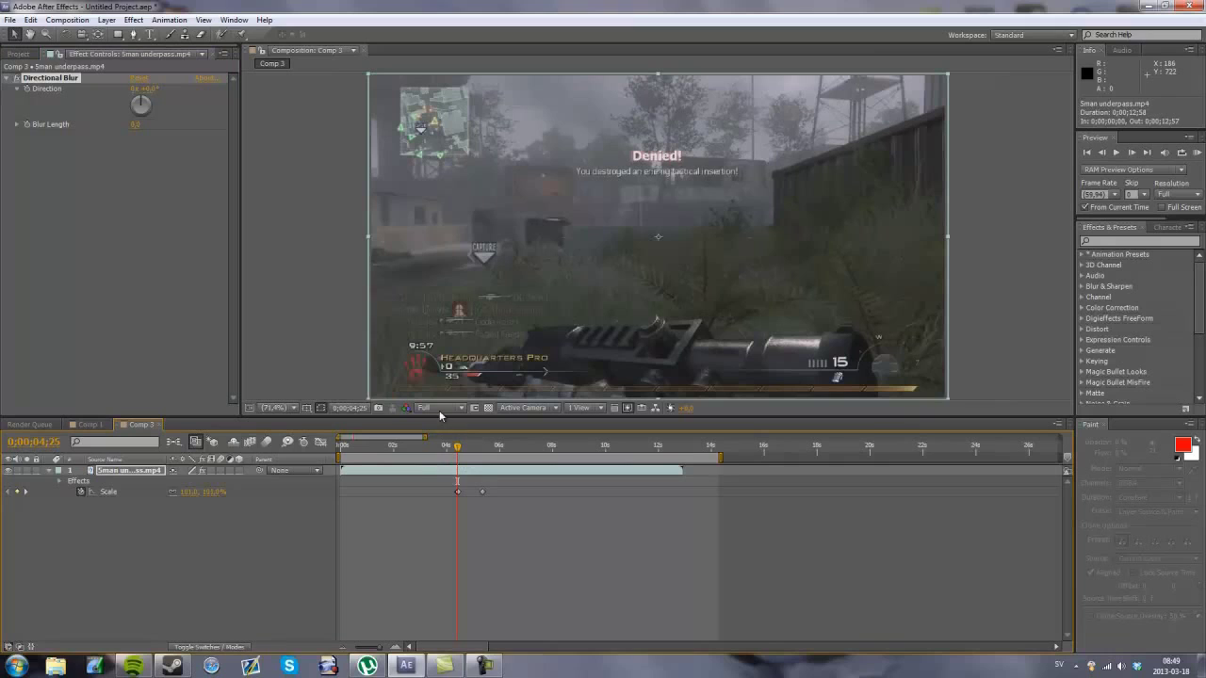
pyautogui.click(29, 126)
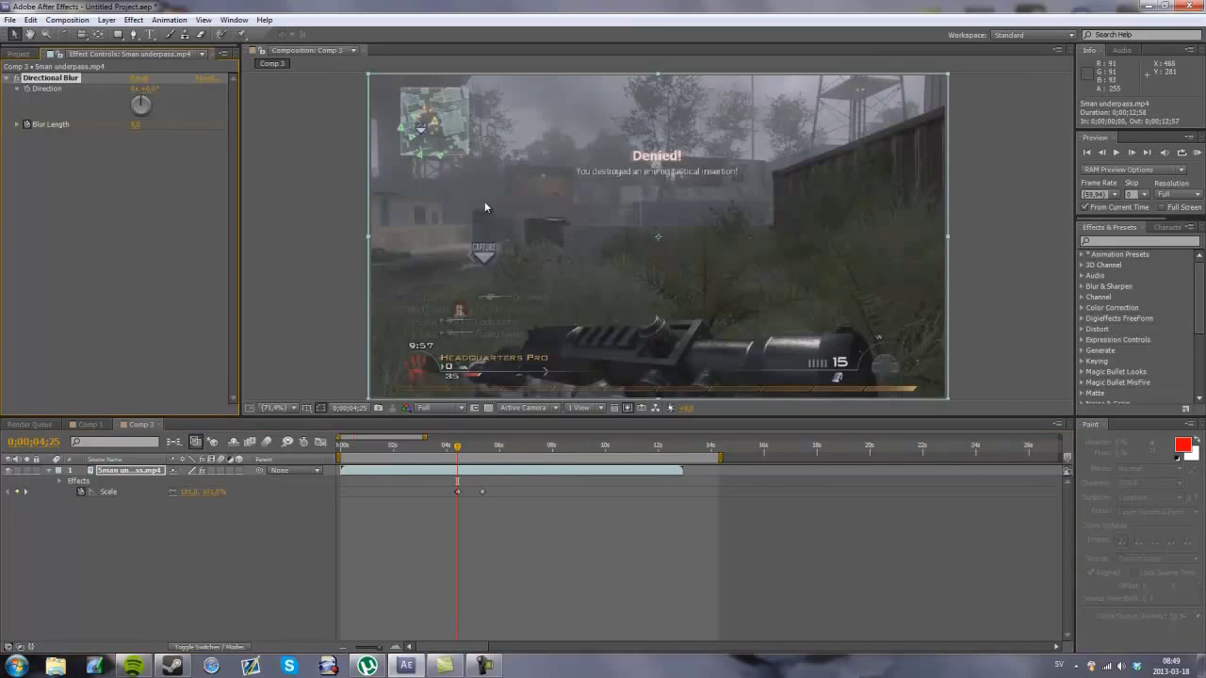
# Step: Two frames later, set Blur Length to a strong 15 for the pulse
pyautogui.click(1134, 153)
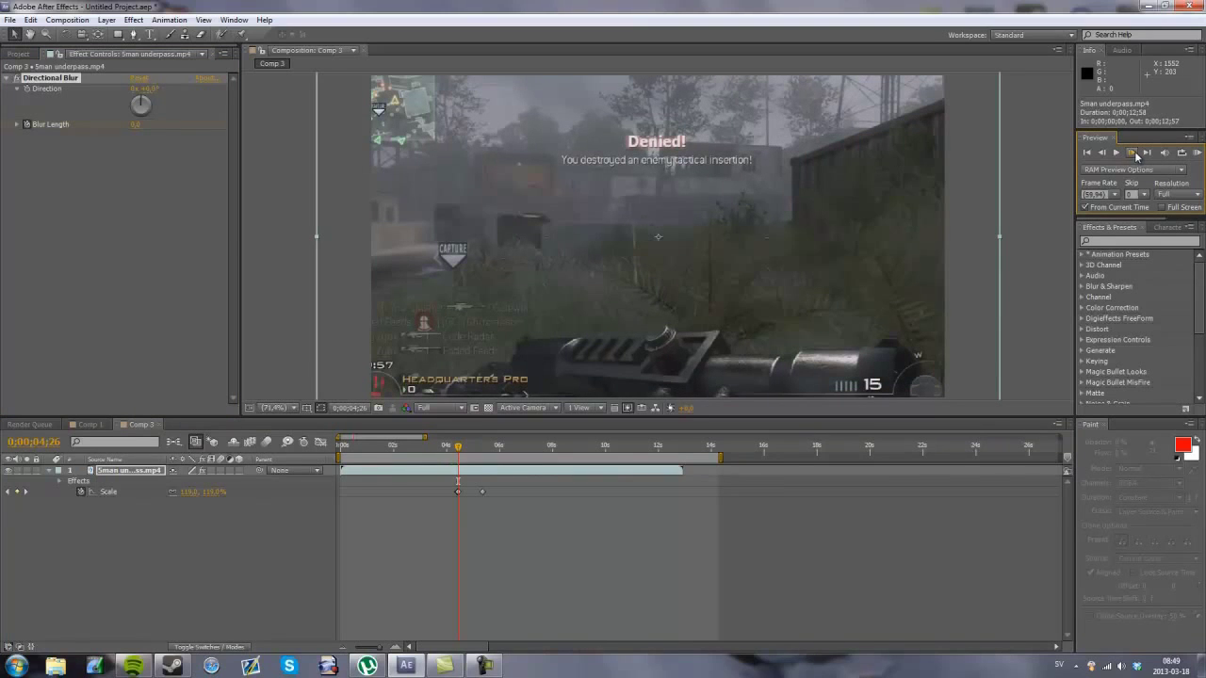
pyautogui.click(1134, 154)
pyautogui.moveTo(136, 129); pyautogui.dragTo(138, 126)
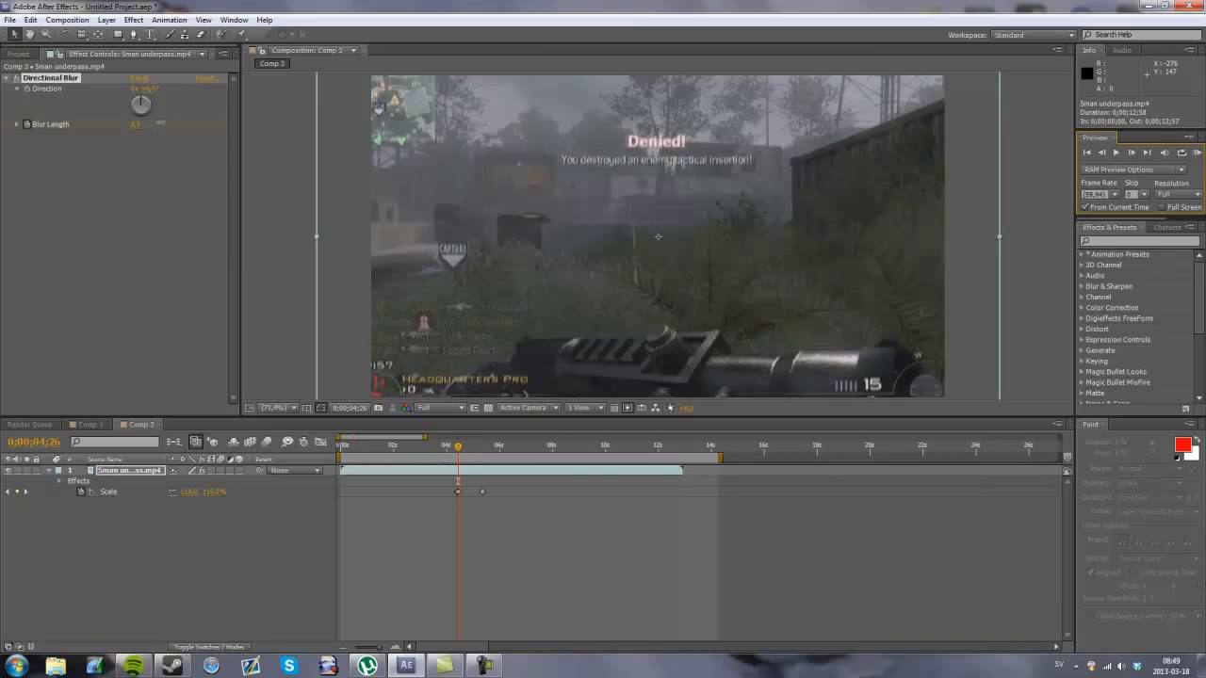
pyautogui.moveTo(160, 122); pyautogui.dragTo(149, 126)
pyautogui.click(135, 125)
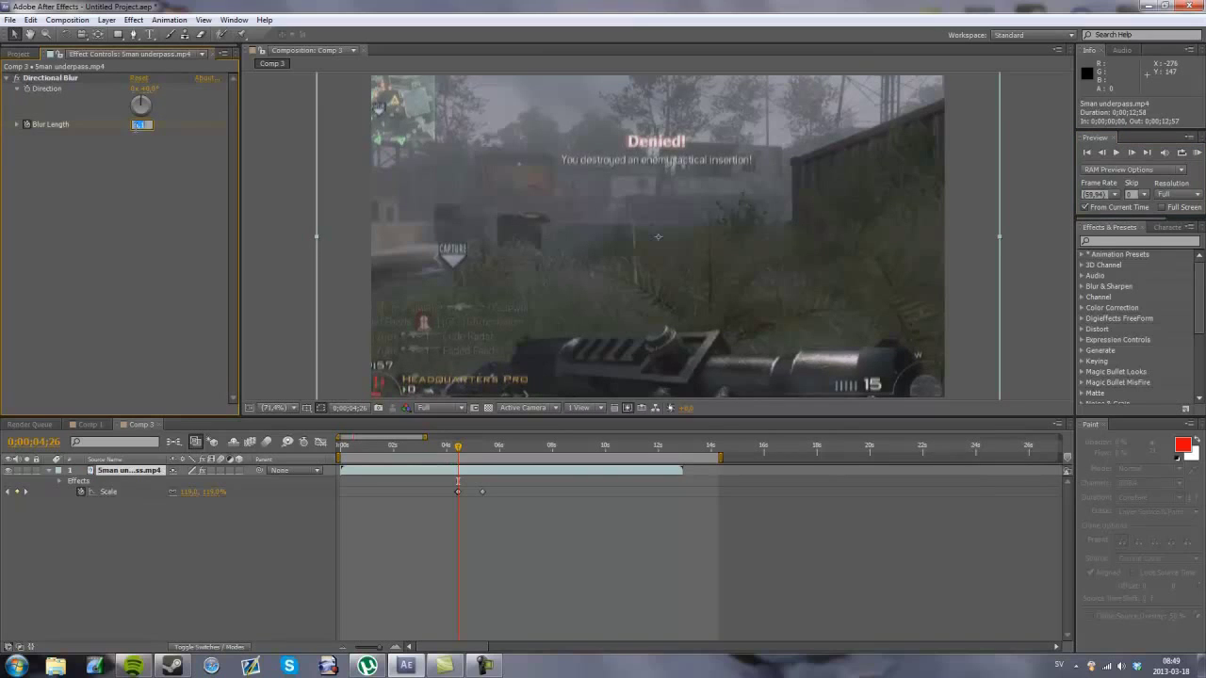
pyautogui.write('15')
pyautogui.press('Return')
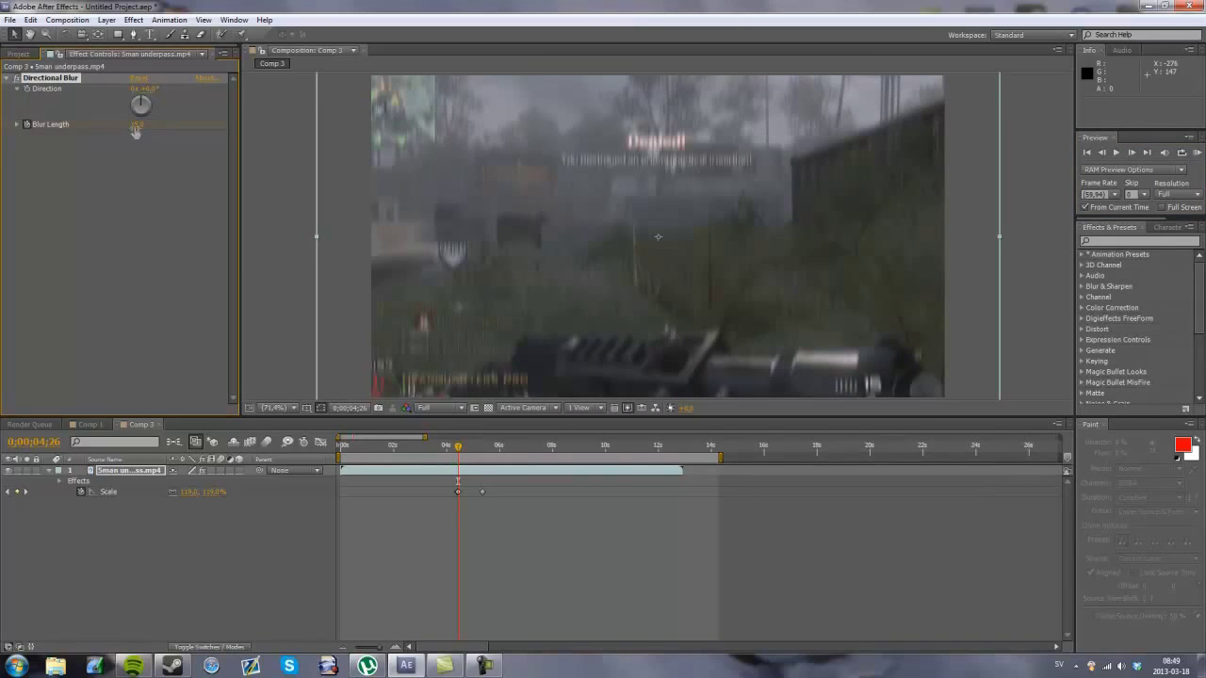
pyautogui.click(483, 447)
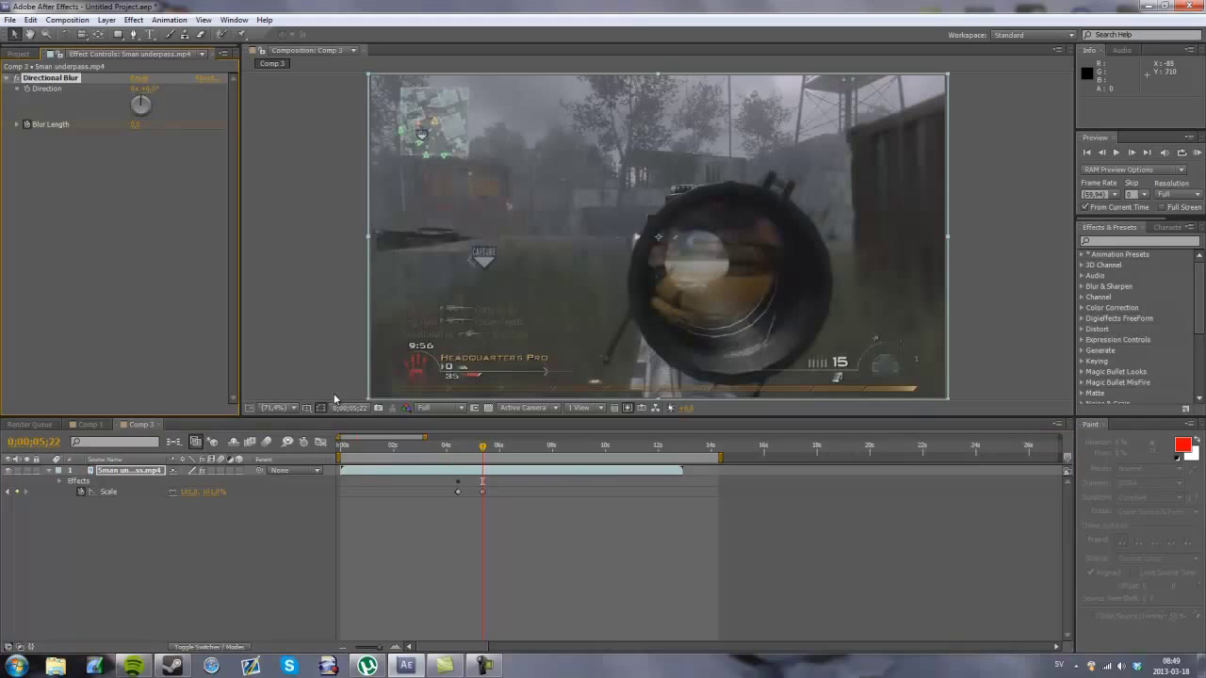
pyautogui.click(447, 447)
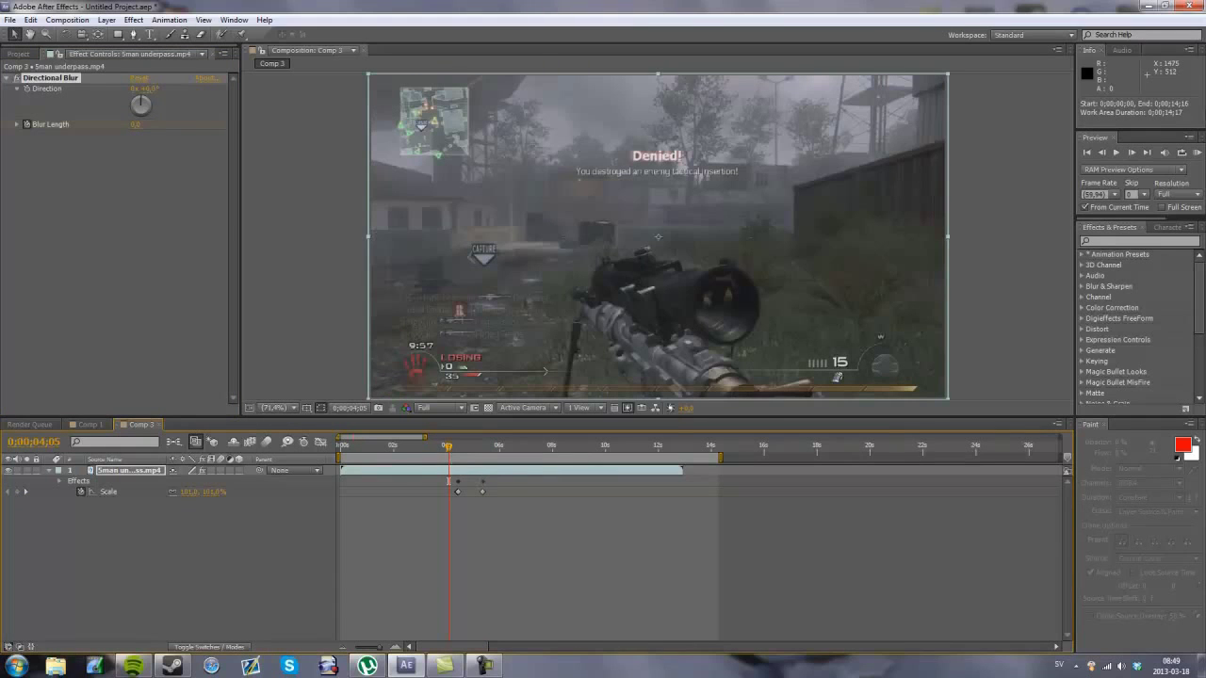
pyautogui.click(1197, 153)
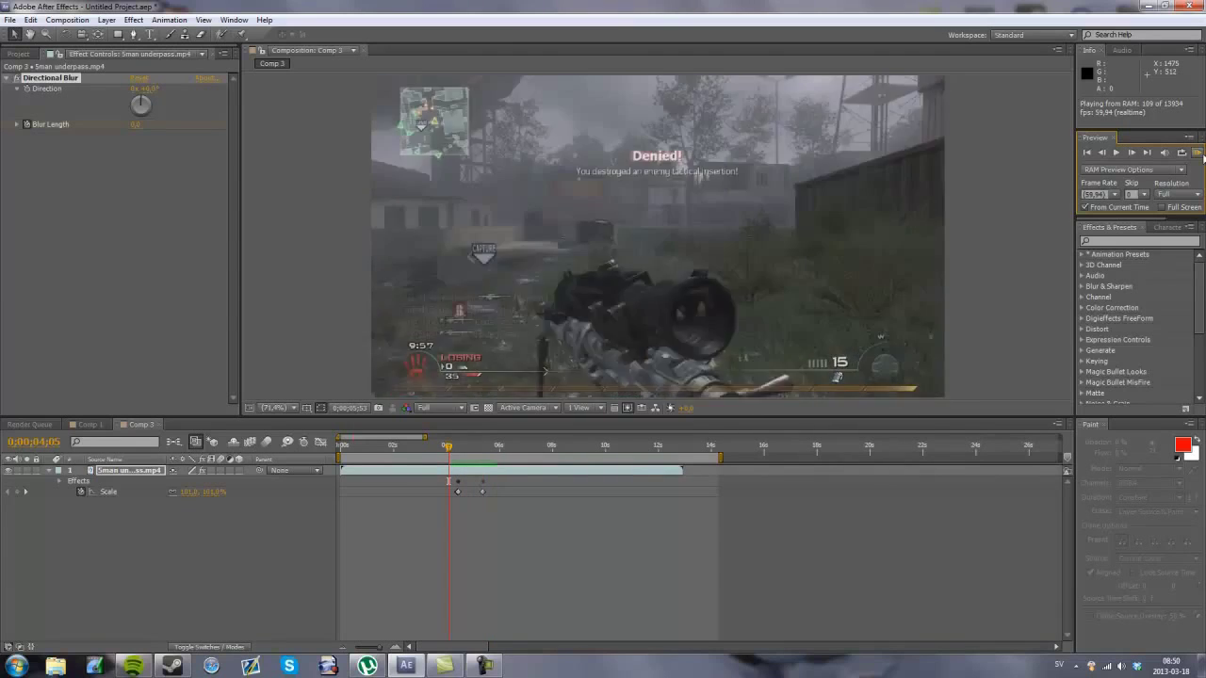
pyautogui.press('space')
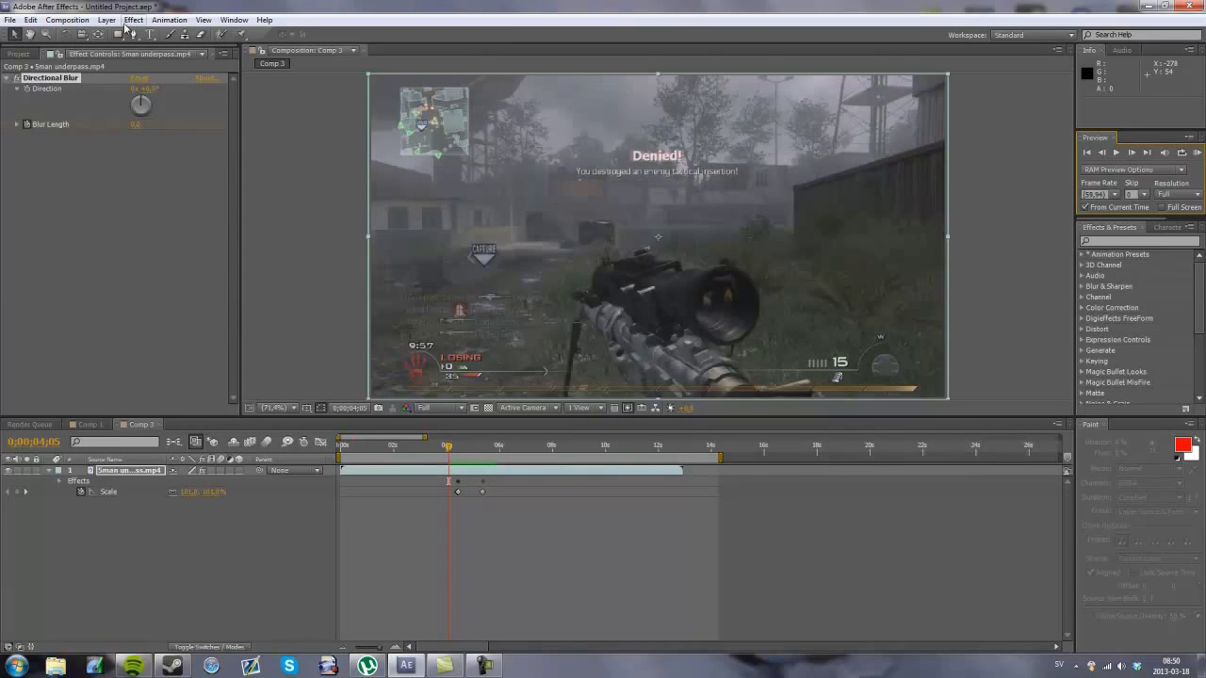
# Step: Apply CC Light Burst 2.5 with Intensity 500 and Ray Length 0
pyautogui.click(132, 471)
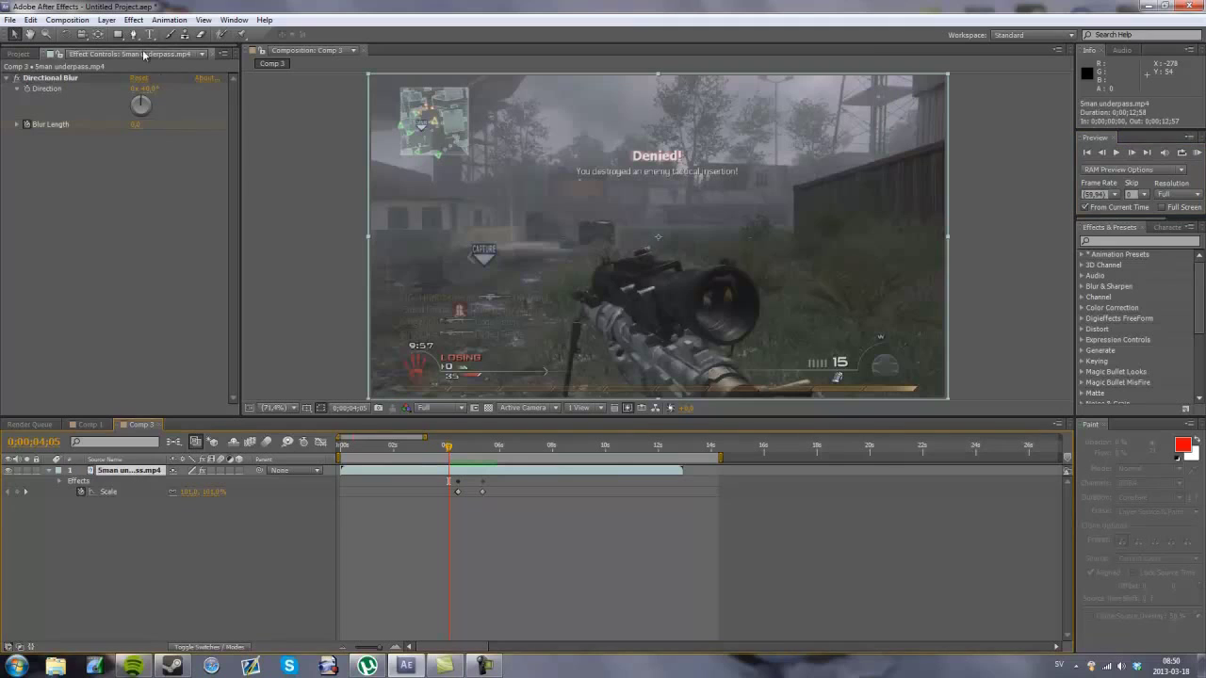
pyautogui.click(133, 19)
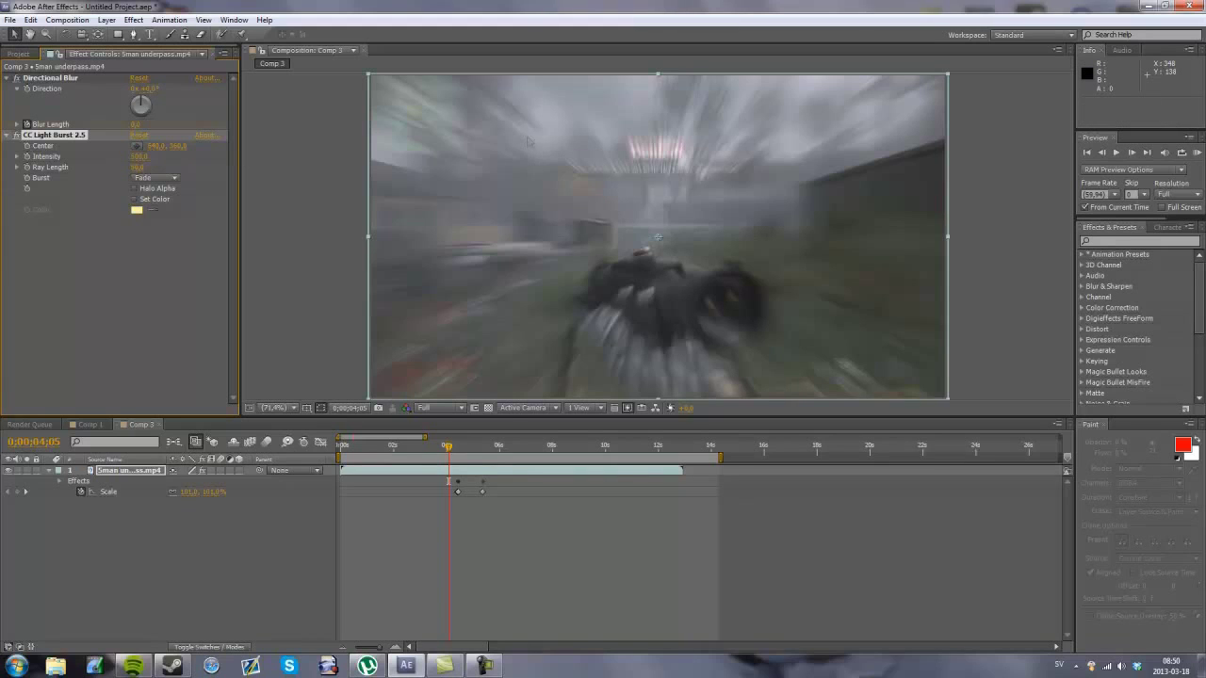
pyautogui.press('Tab')
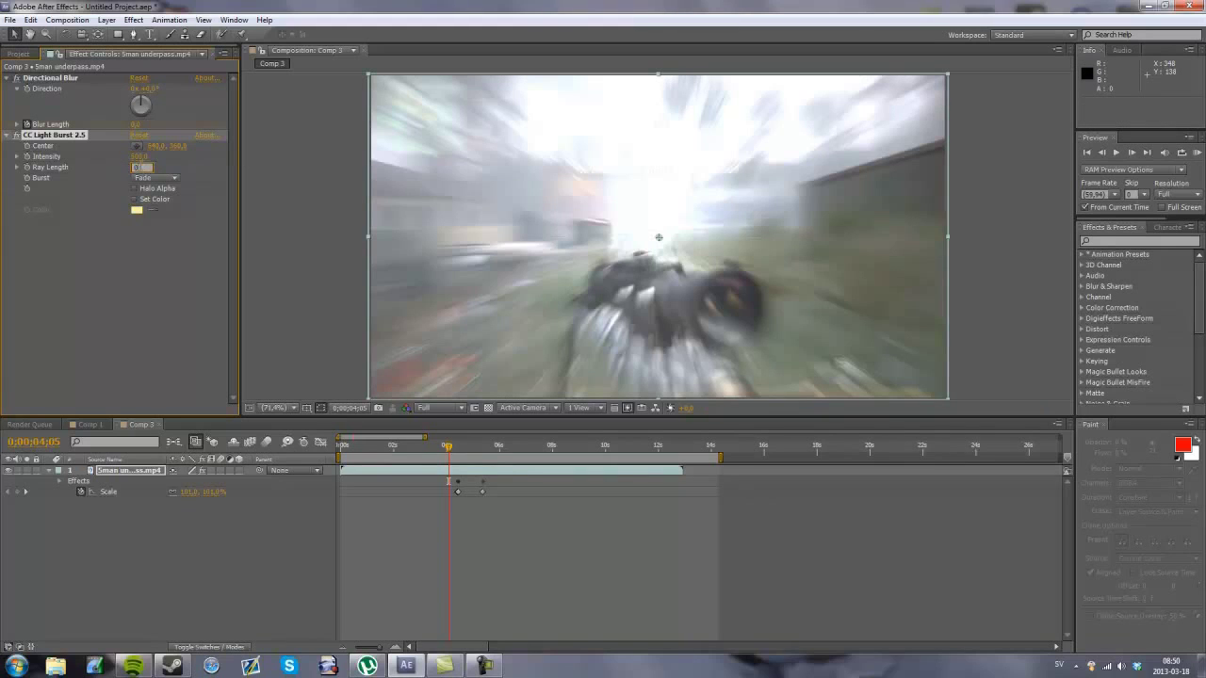
pyautogui.press('Return')
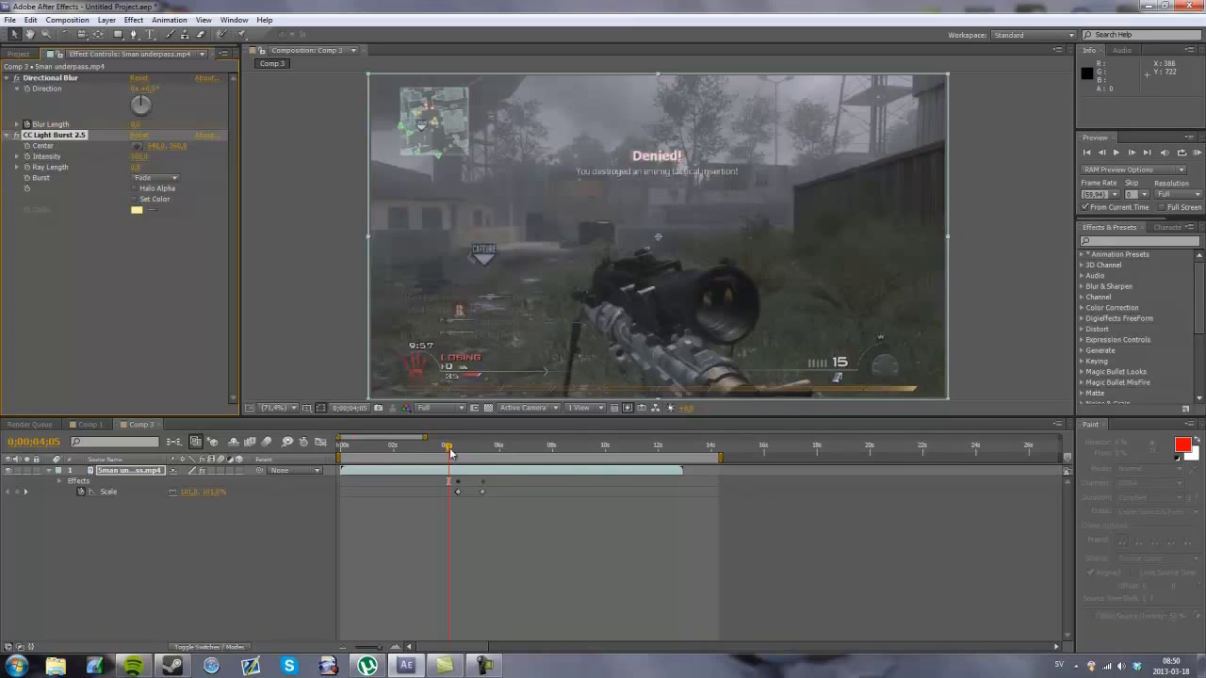
# Step: Keyframe Ray Length to 5 at 0;00;04;26 and back to 0 at 0;00;05;22
pyautogui.click(457, 446)
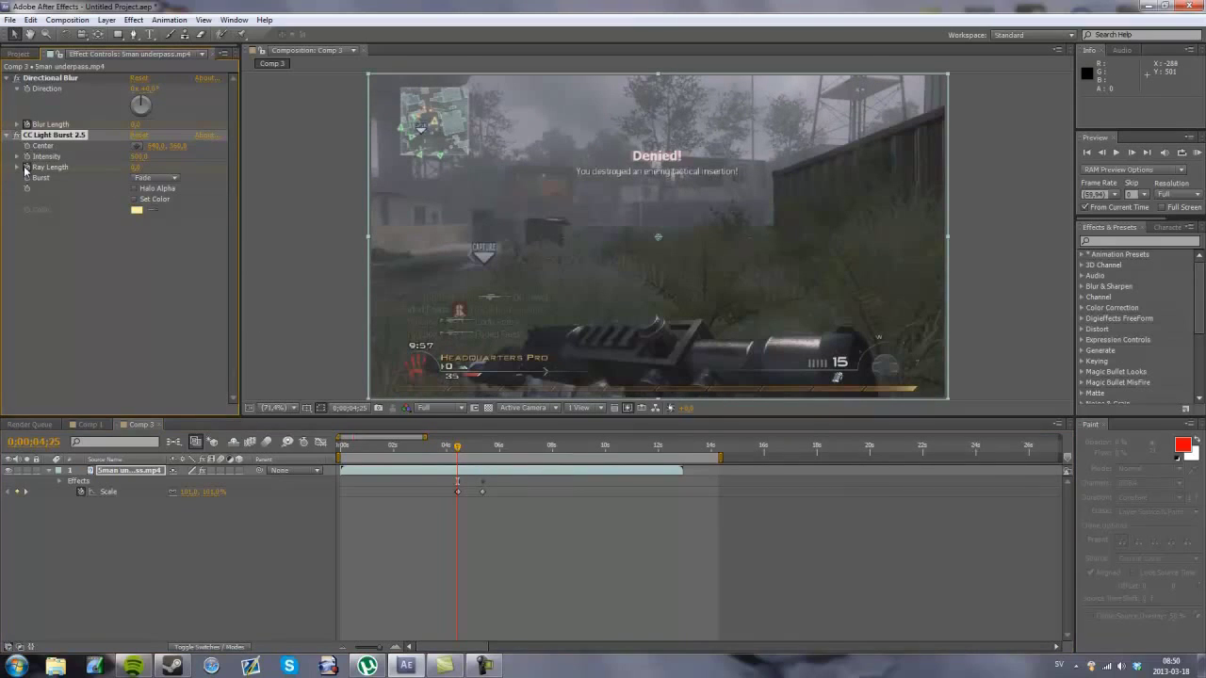
pyautogui.click(1133, 153)
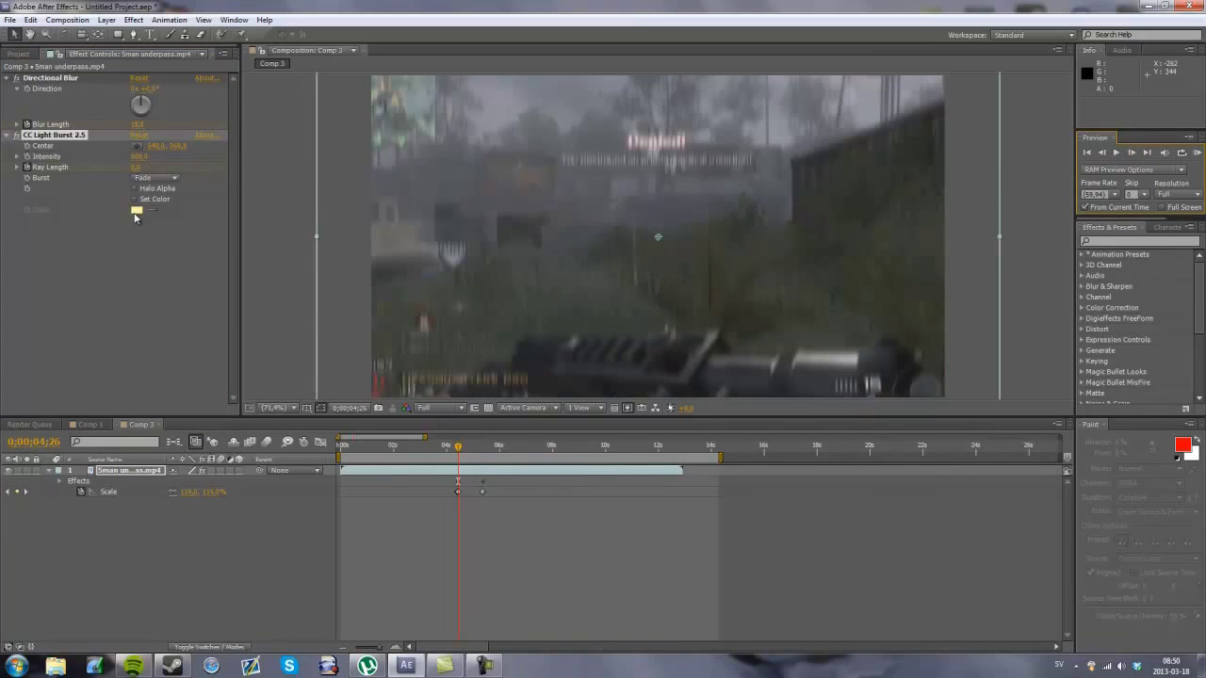
pyautogui.click(134, 166)
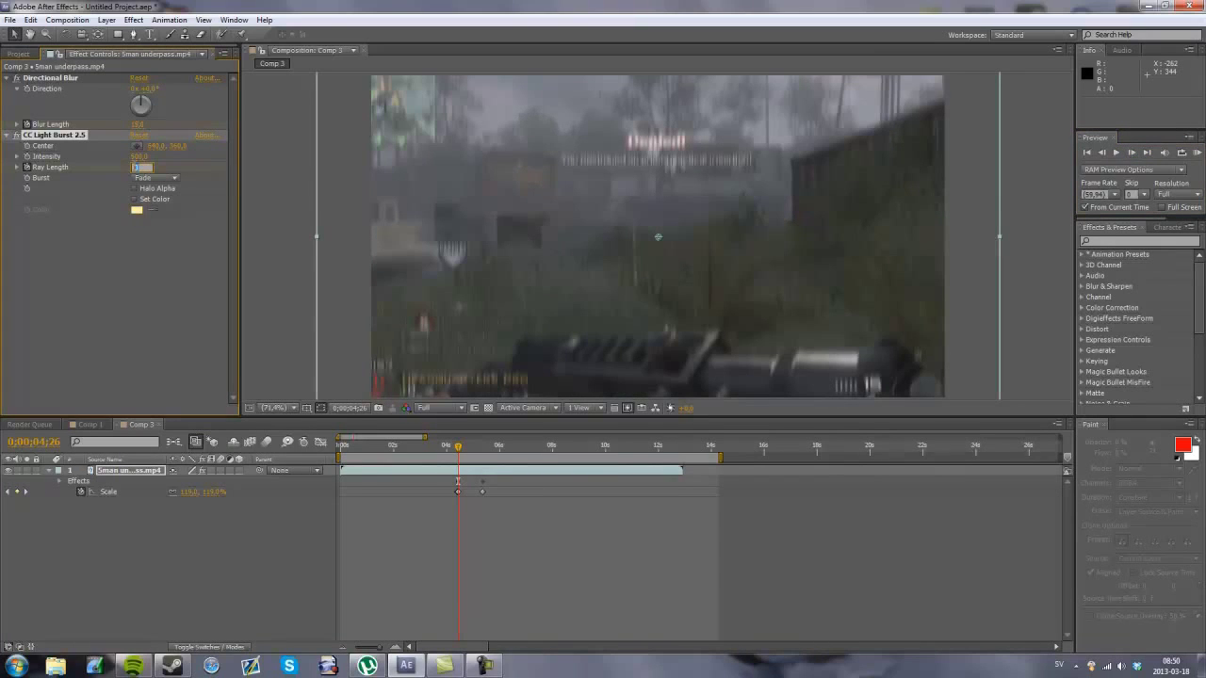
pyautogui.write('5')
pyautogui.press('Return')
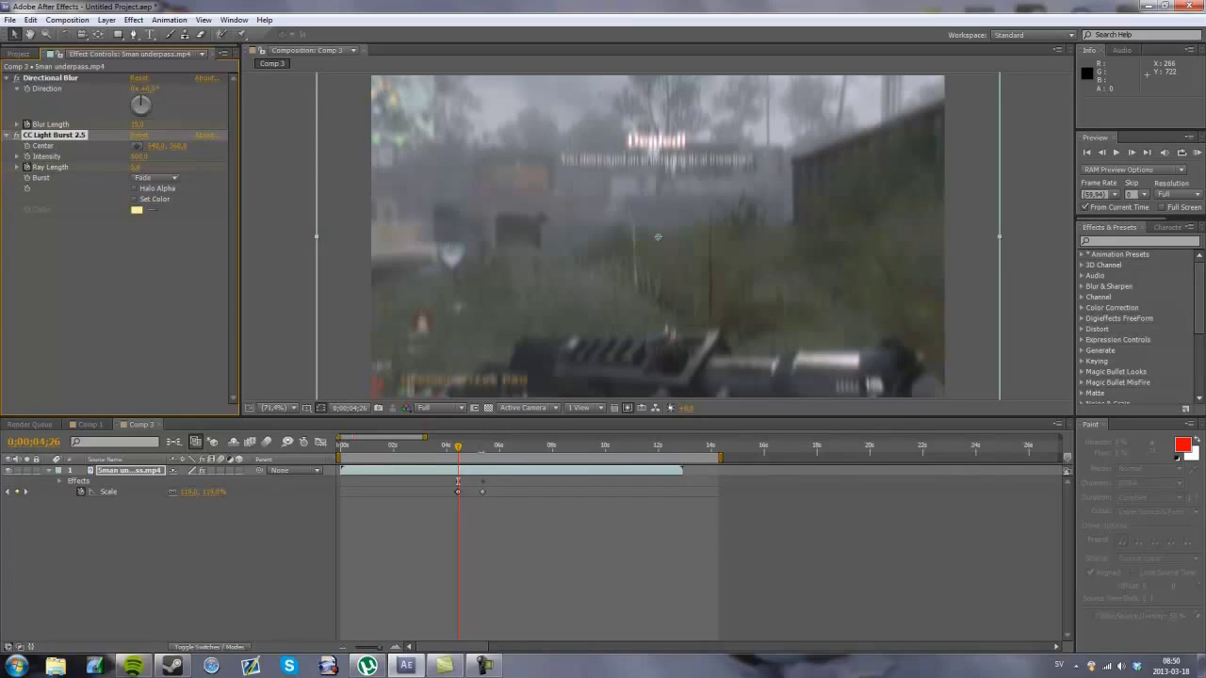
pyautogui.click(482, 447)
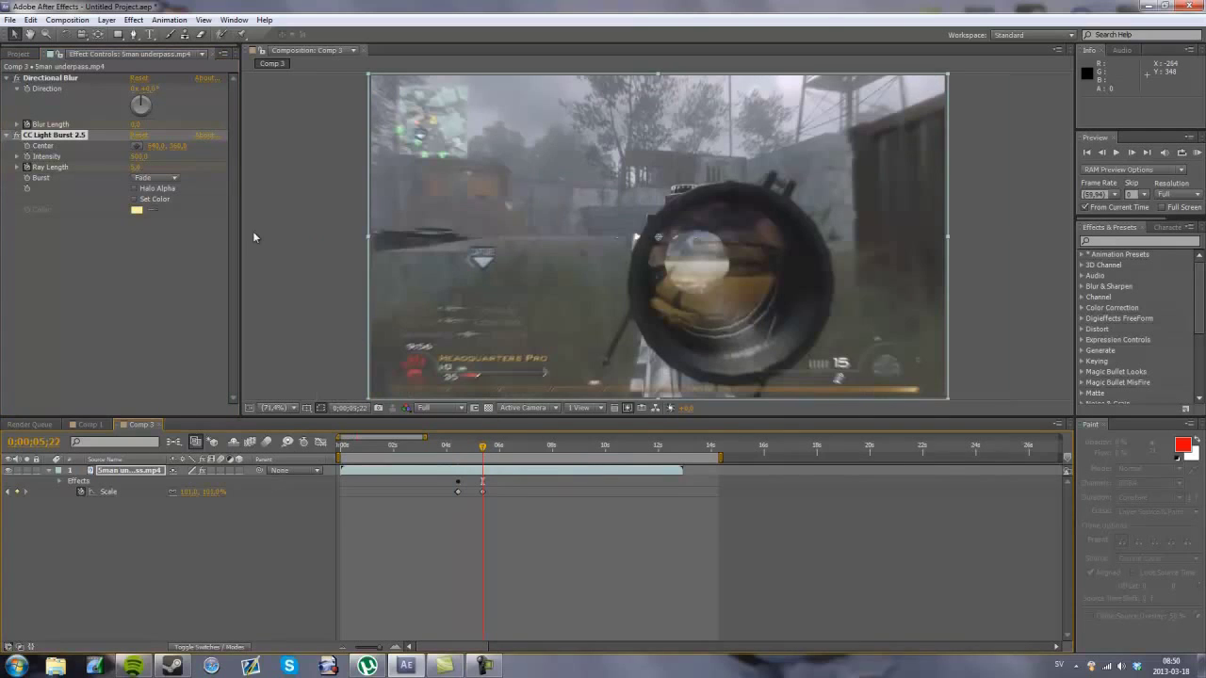
pyautogui.click(139, 168)
pyautogui.press('Return')
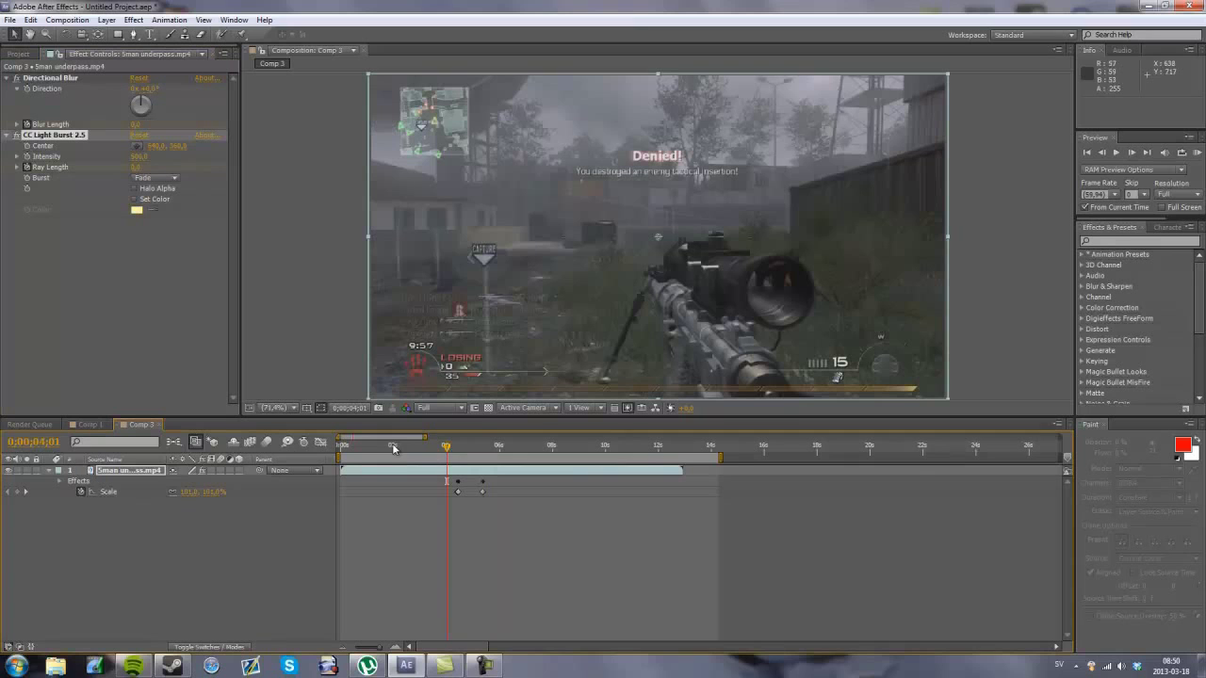
pyautogui.click(1195, 153)
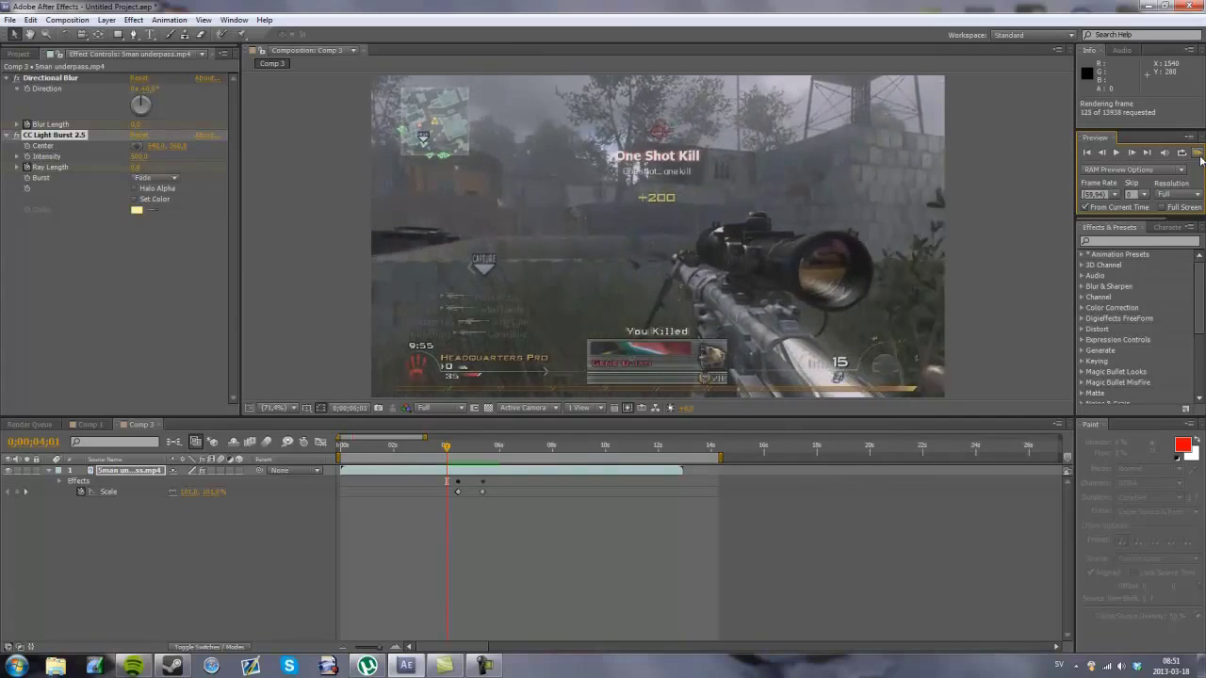
pyautogui.click(1199, 160)
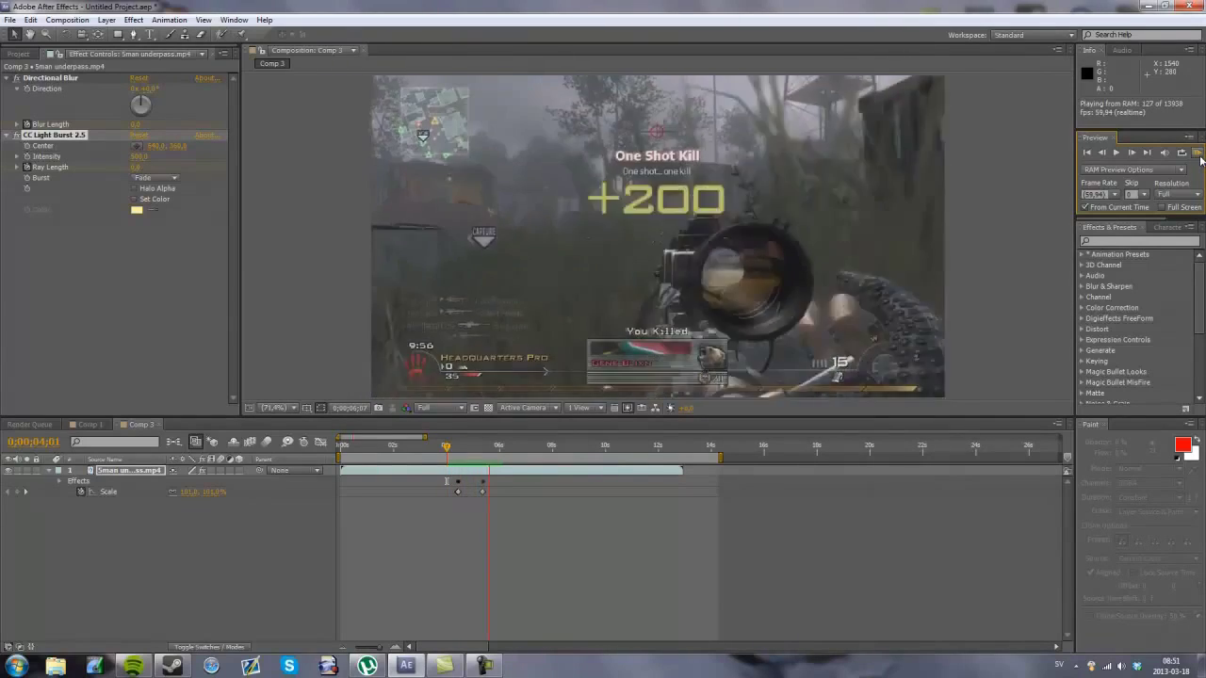